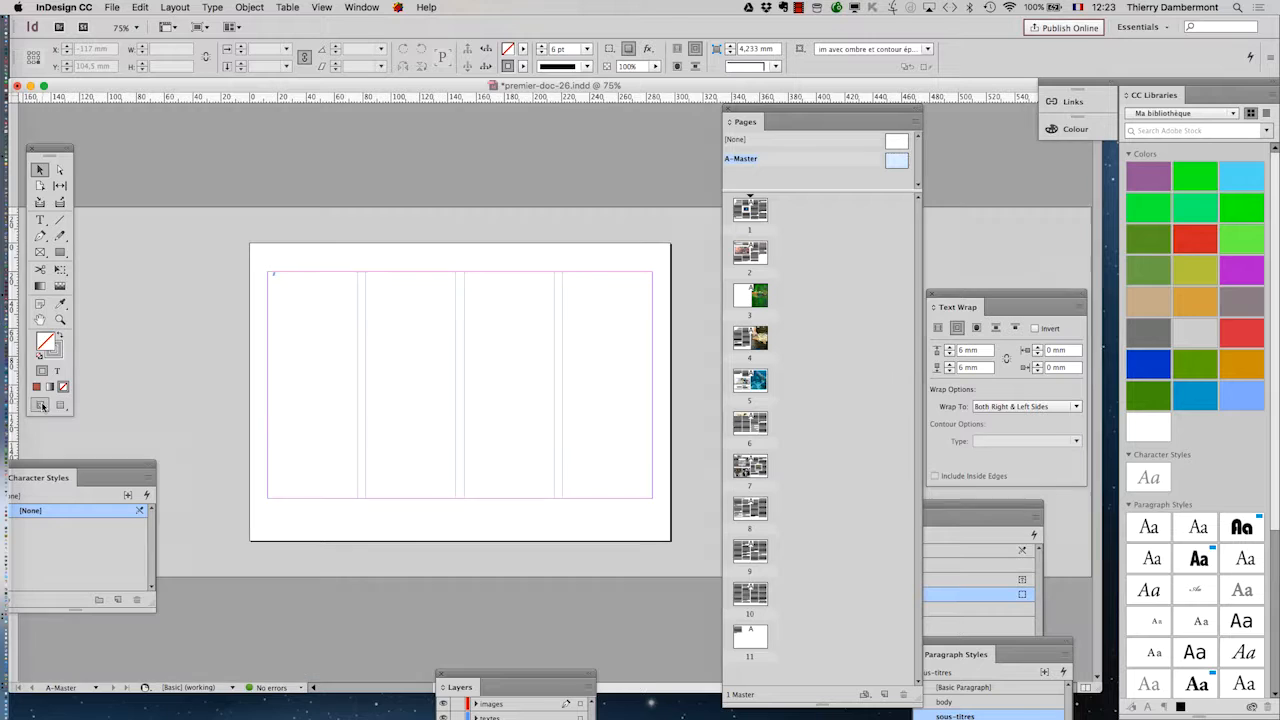
Step: Draw a text frame about 11 mm wide and 20 mm high below the bottom margin of the A-Master page and bring the Tools panel beside it
key(super+equal)
key(super+equal)
scroll(415, 565, down, 2)
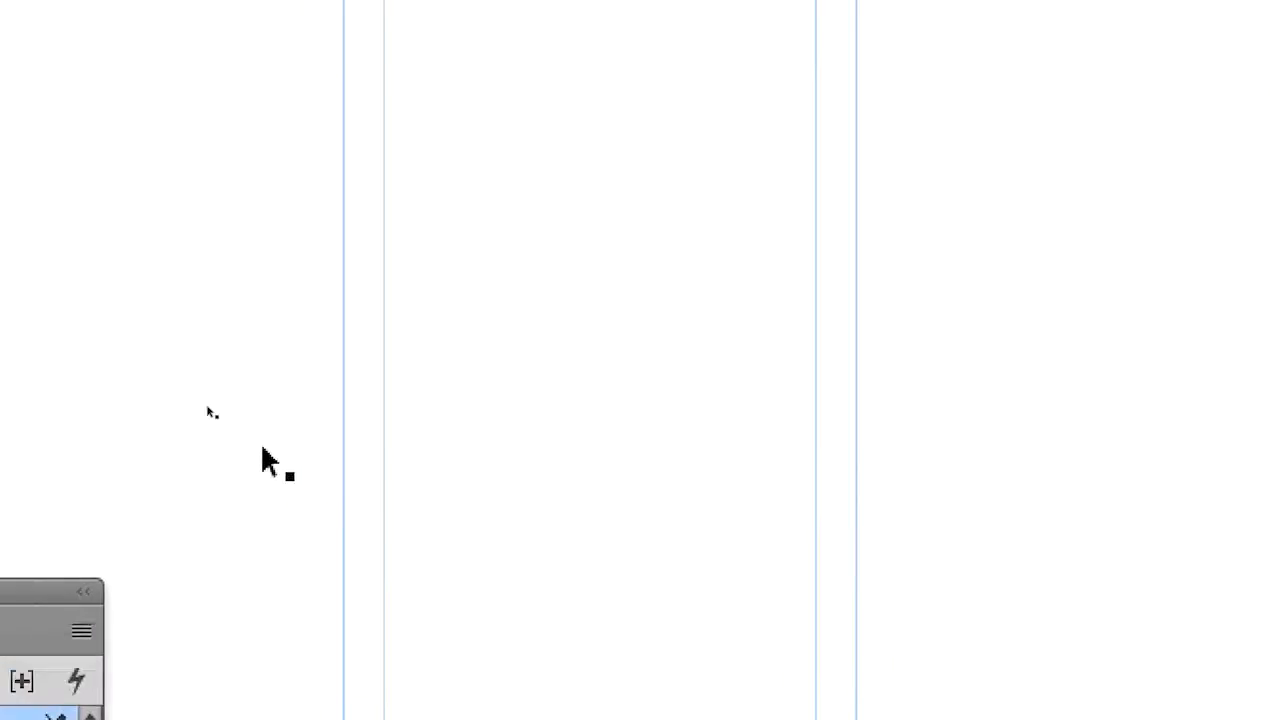
click(115, 306)
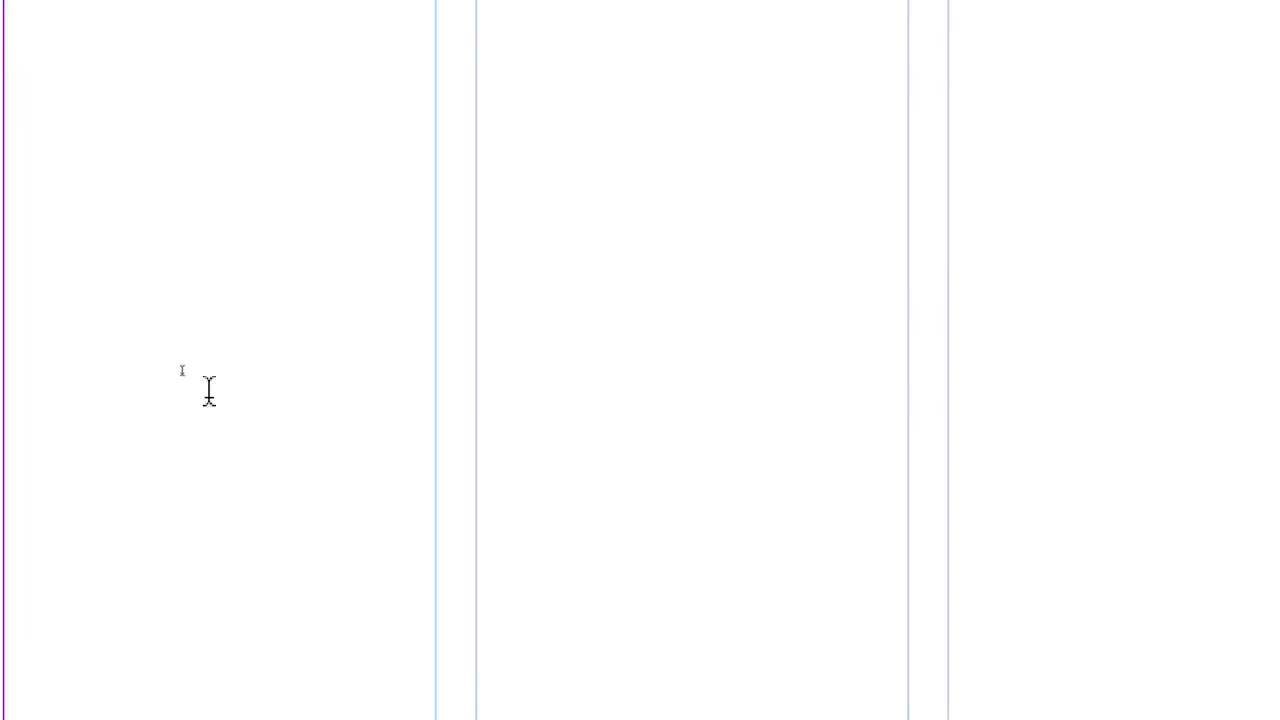
drag(351, 542, 432, 671)
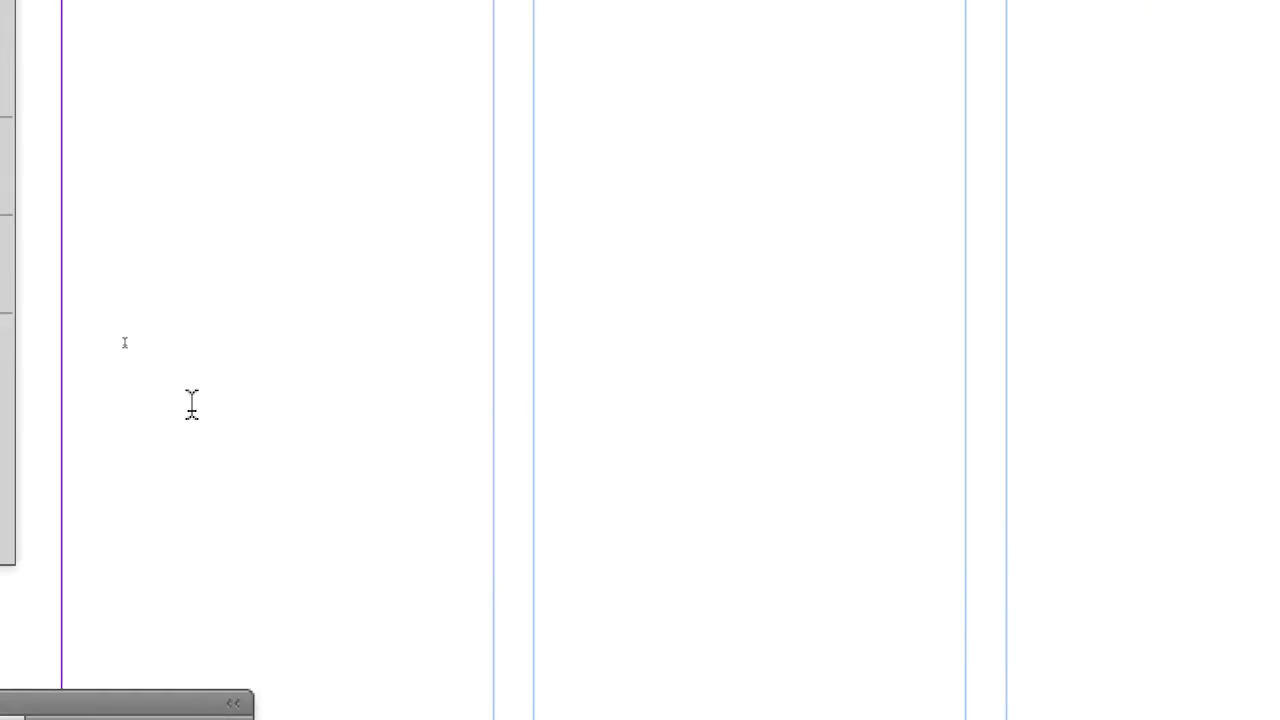
click(117, 262)
drag(122, 188, 74, 451)
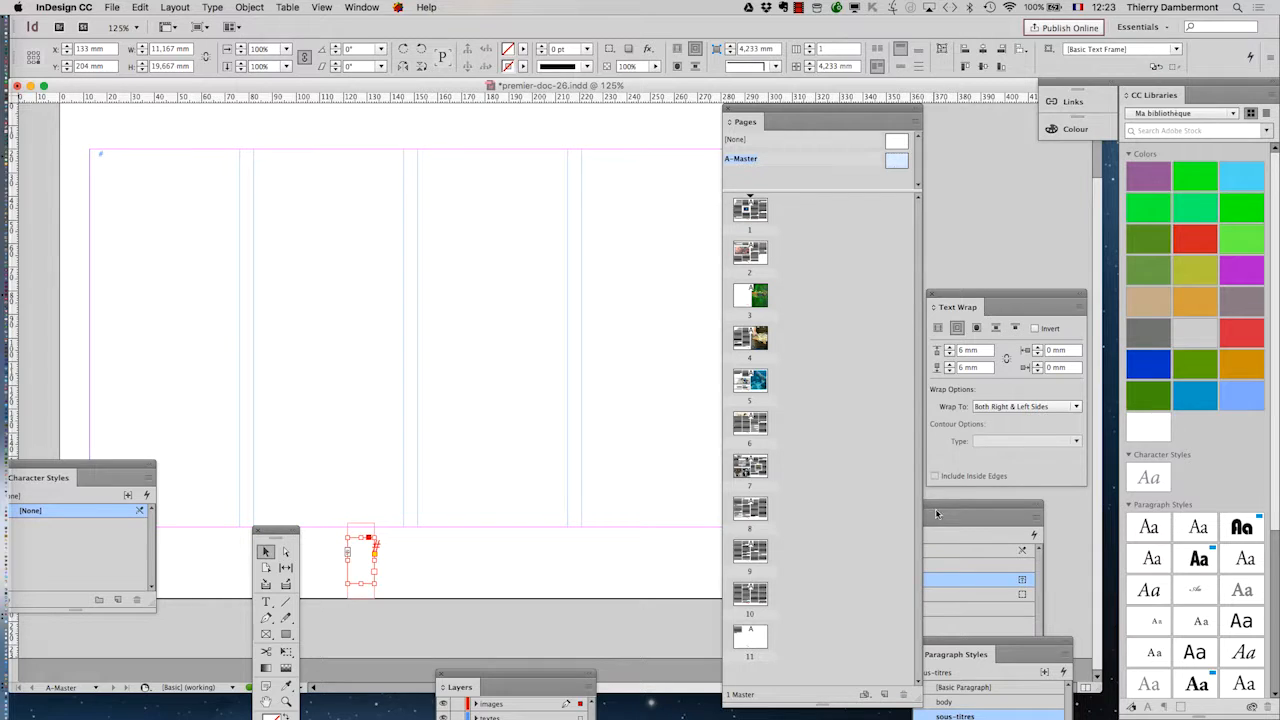
Step: Bring the Object Styles panel close to the new text frame at the bottom of the master page
drag(935, 513, 224, 148)
click(362, 7)
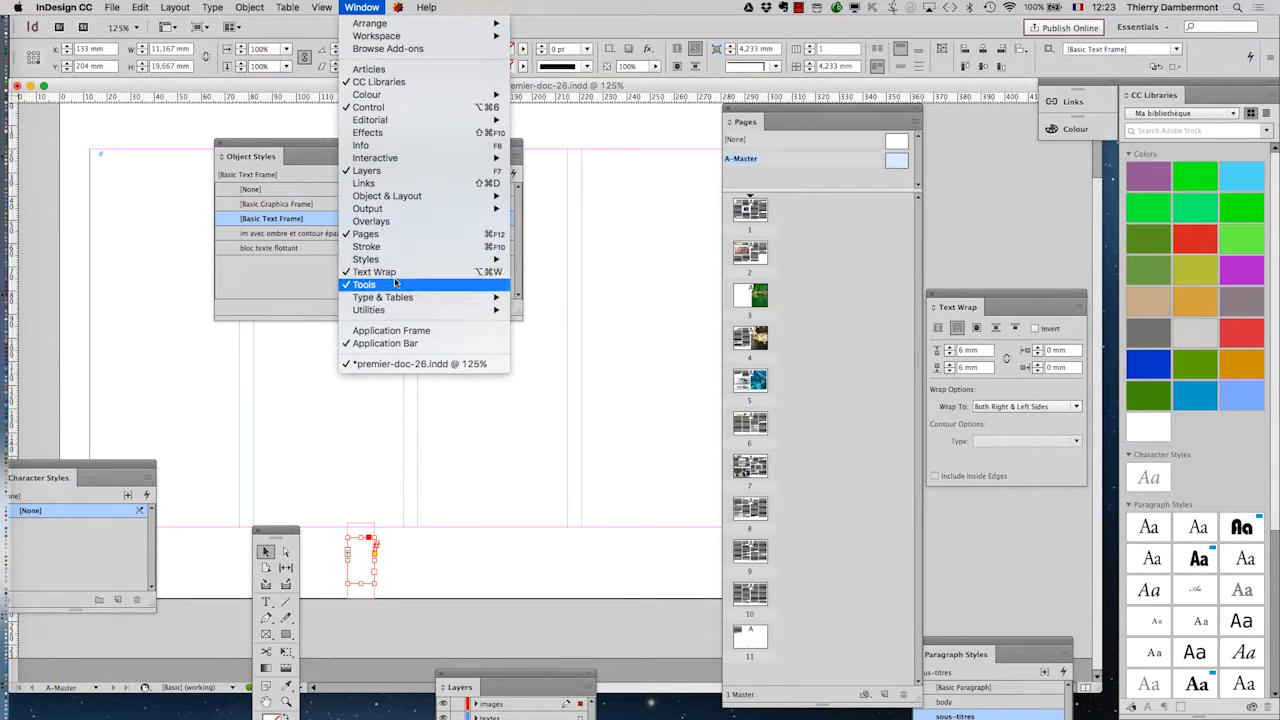
mouse_move(400, 263)
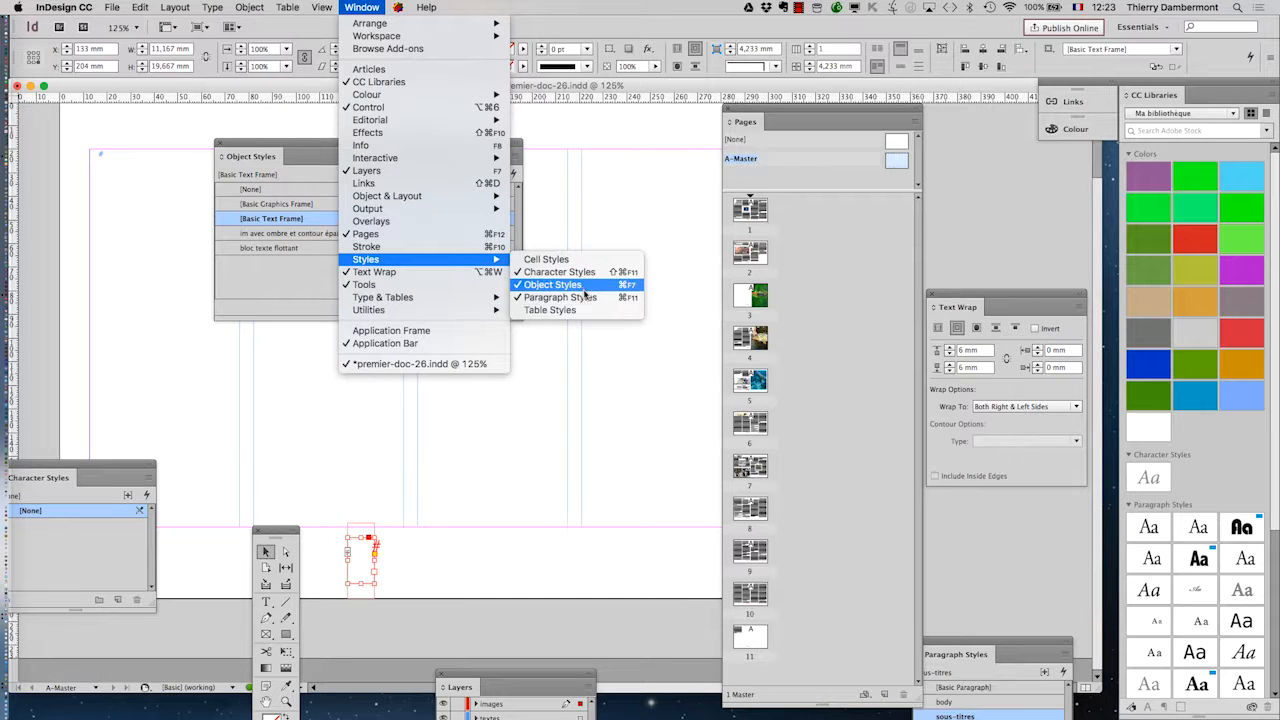
click(324, 148)
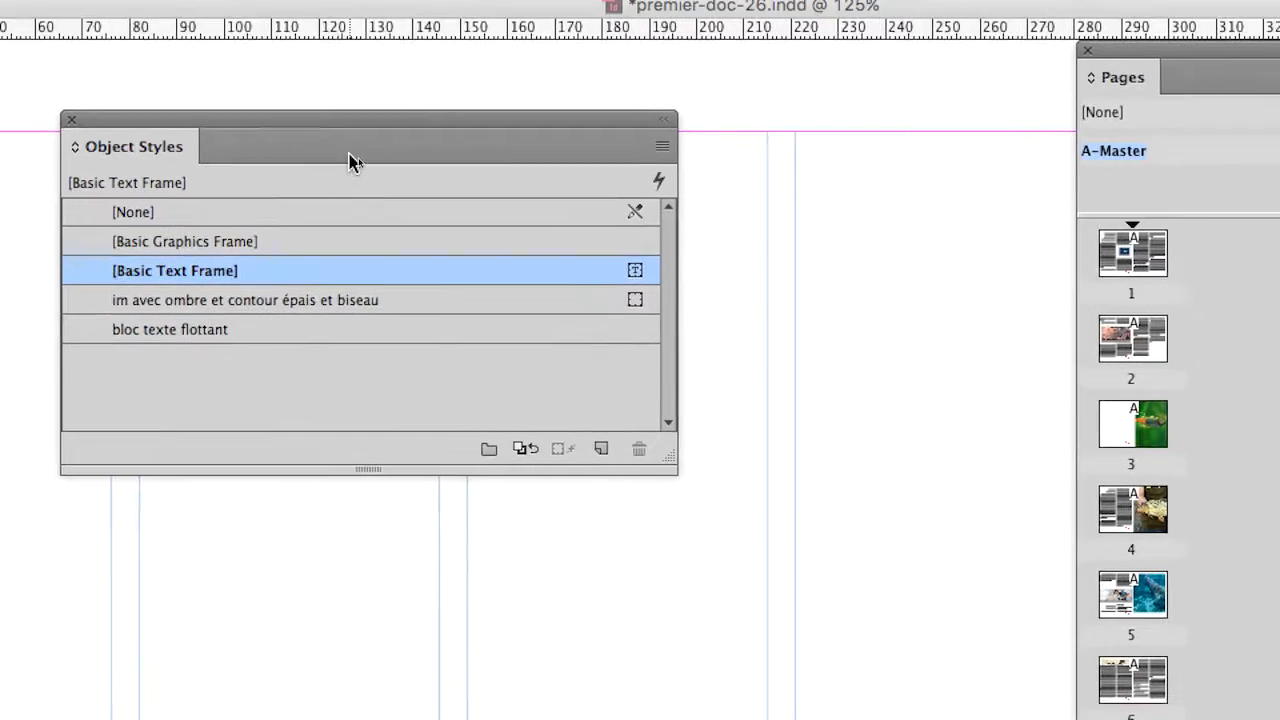
drag(350, 148, 463, 460)
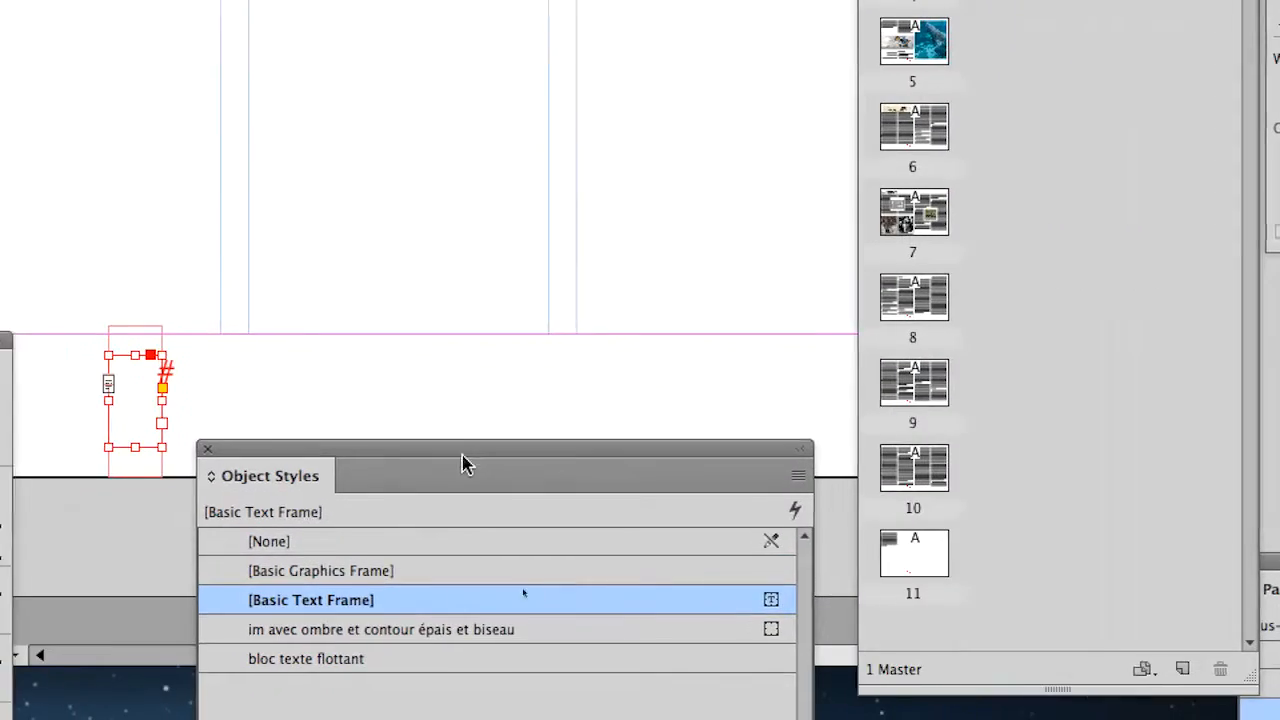
Step: Try the "im avec ombre et contour épais et biseau" and "bloc texte flottant" styles on the frame, then set its object style to [None]
click(422, 540)
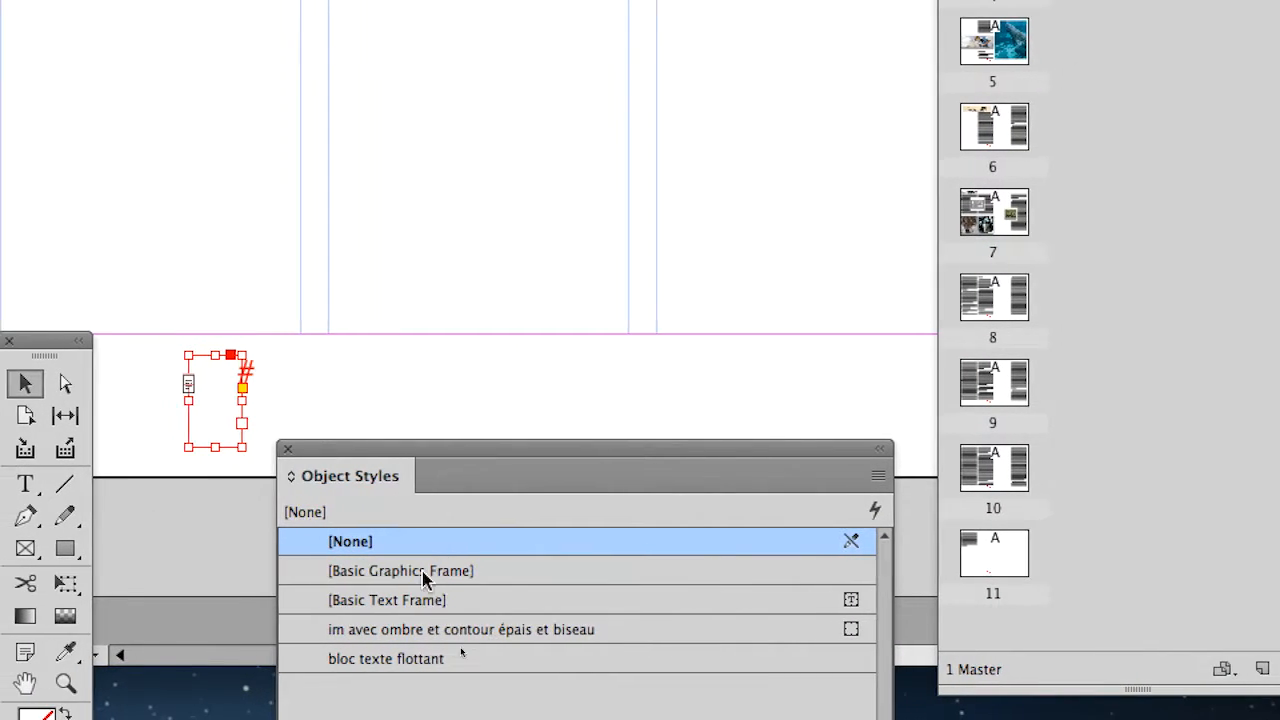
click(420, 629)
click(420, 656)
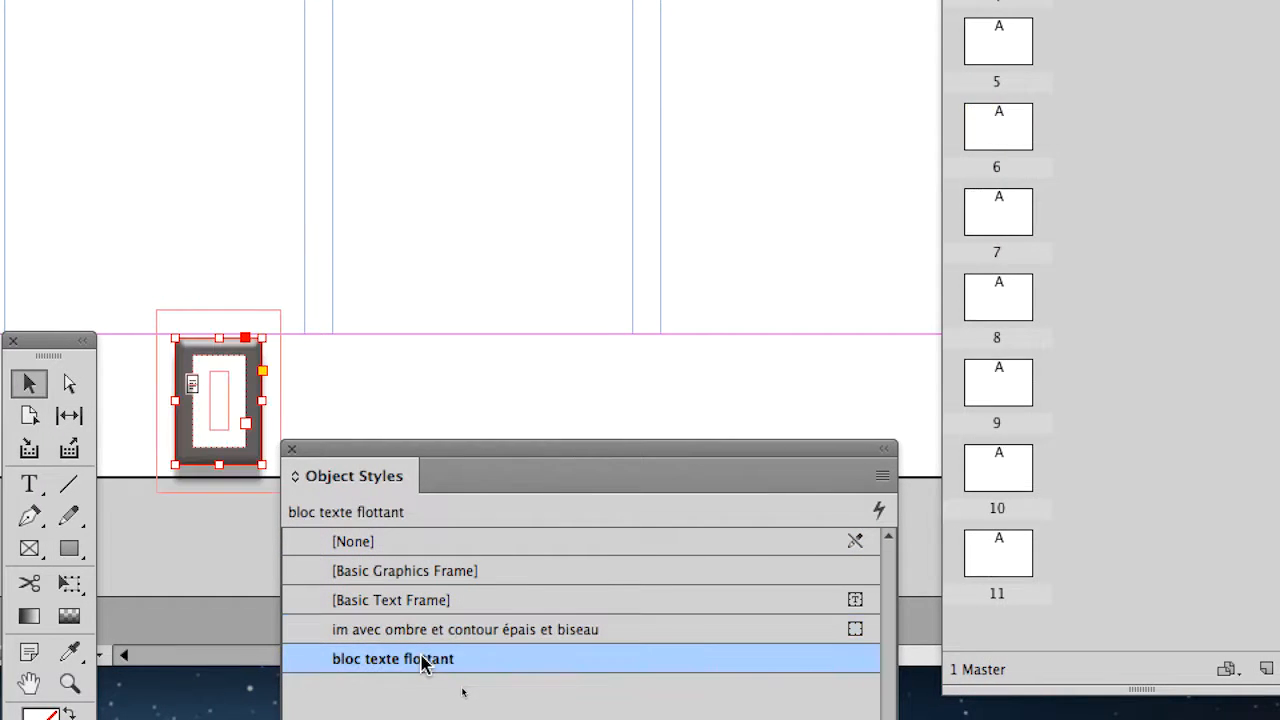
click(413, 618)
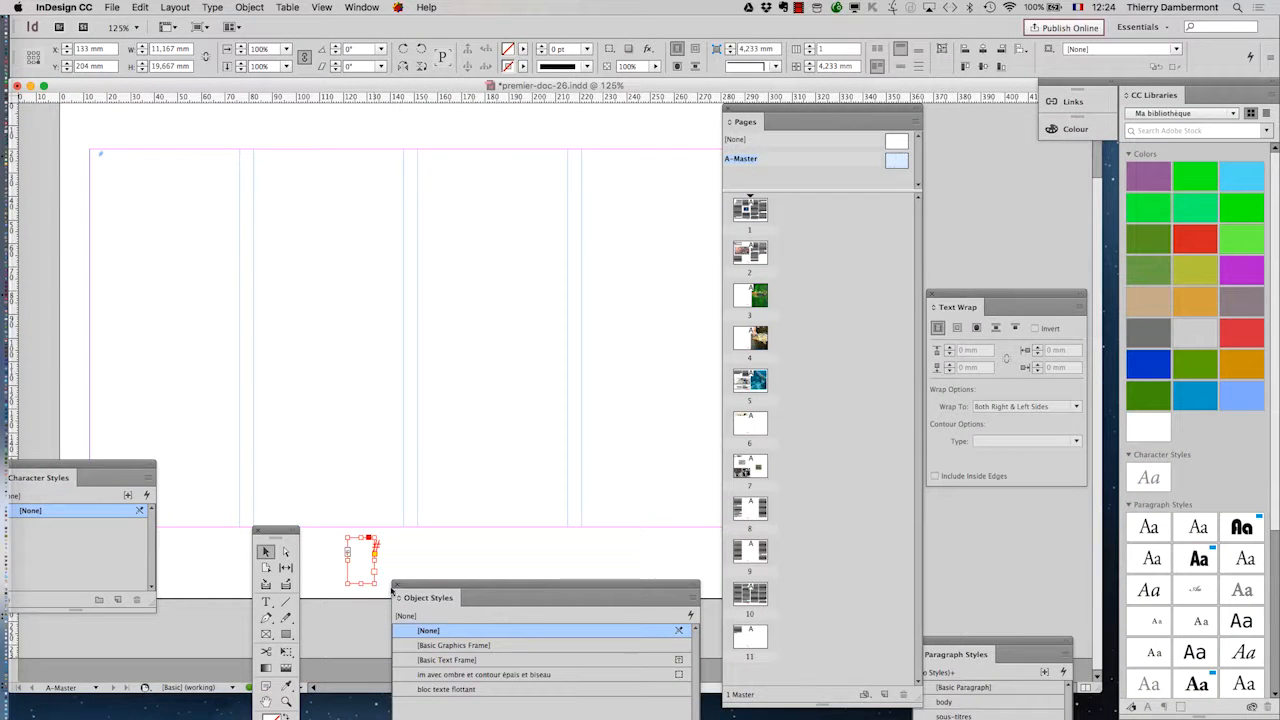
drag(392, 591, 559, 584)
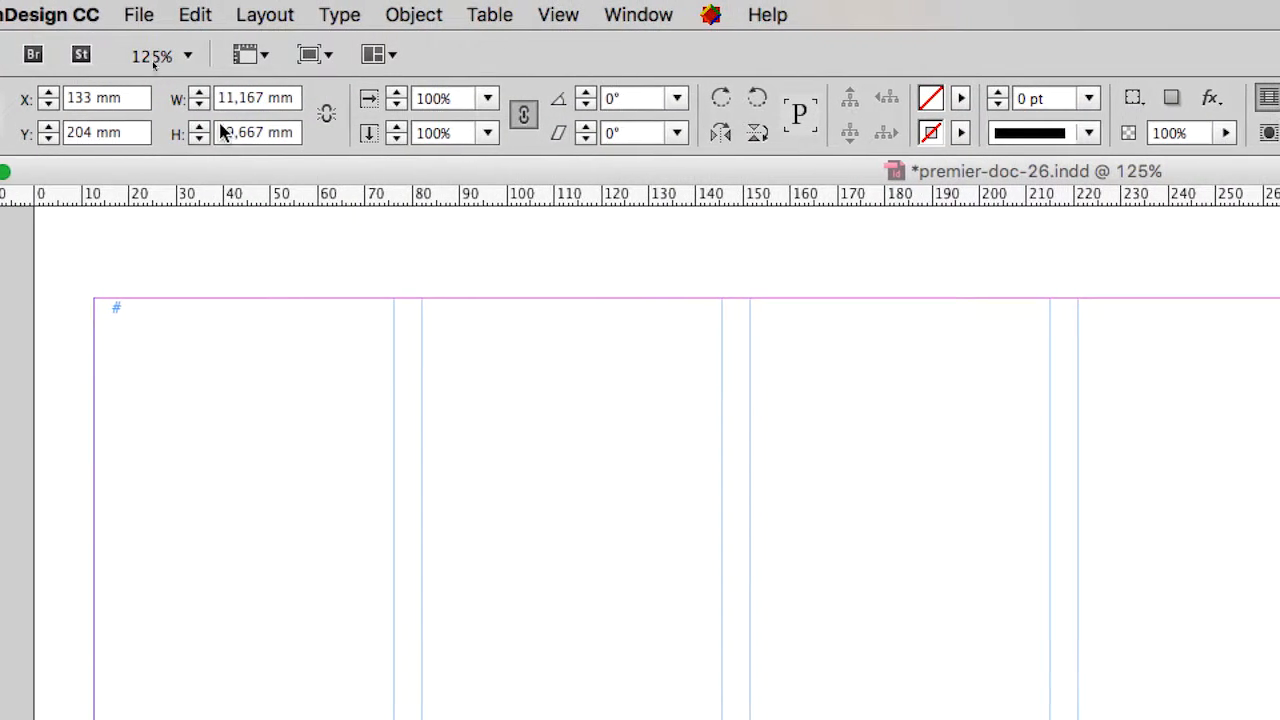
Step: Set the text frame's width and height to 20 mm each
double_click(228, 105)
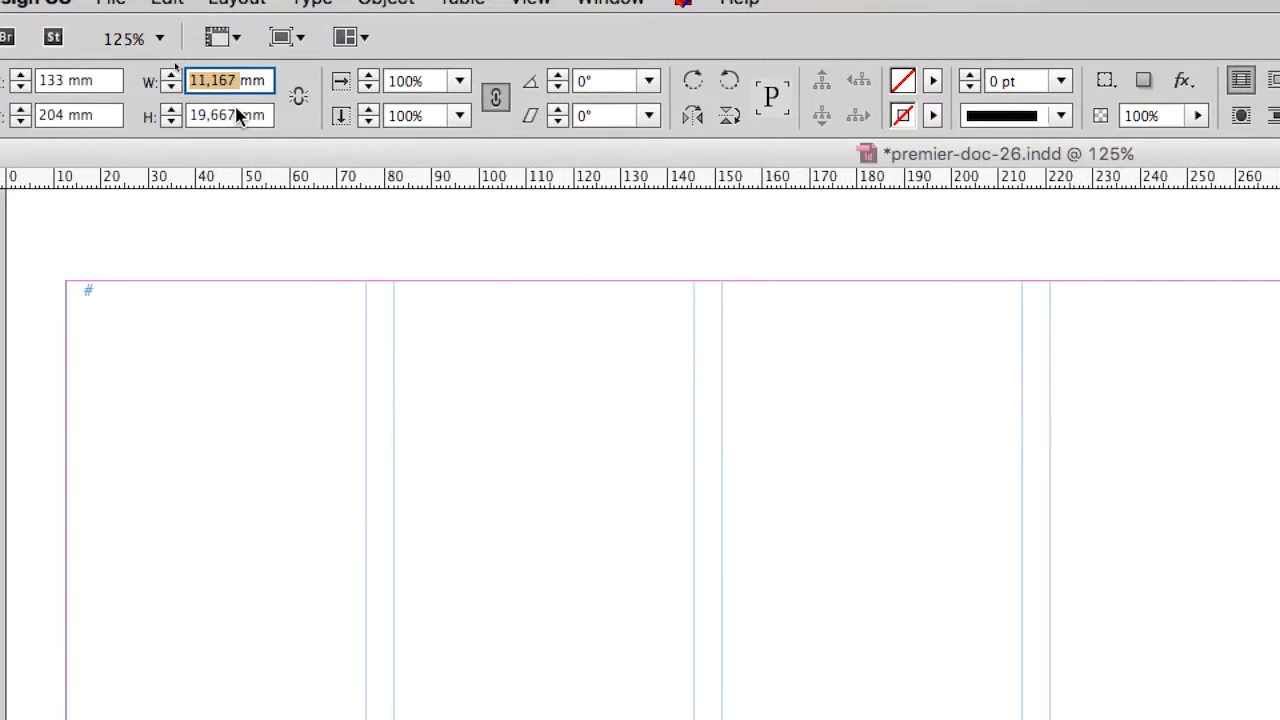
double_click(235, 122)
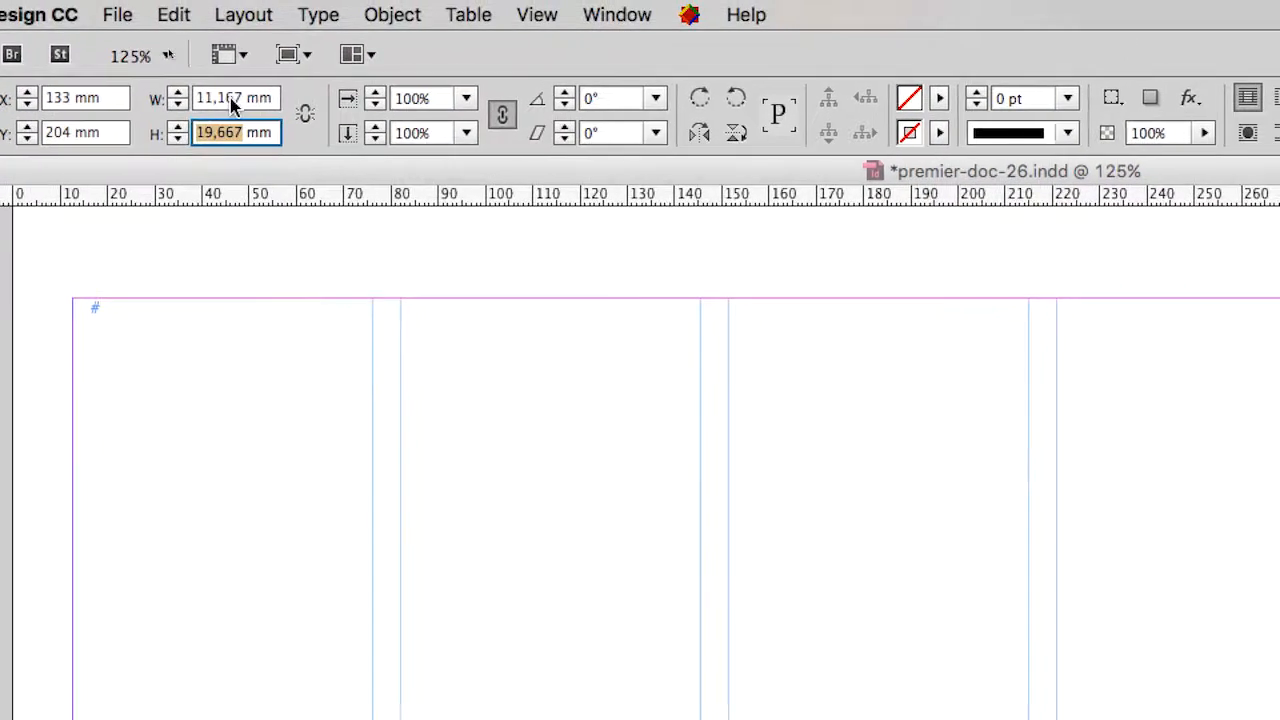
double_click(245, 75)
text(20)
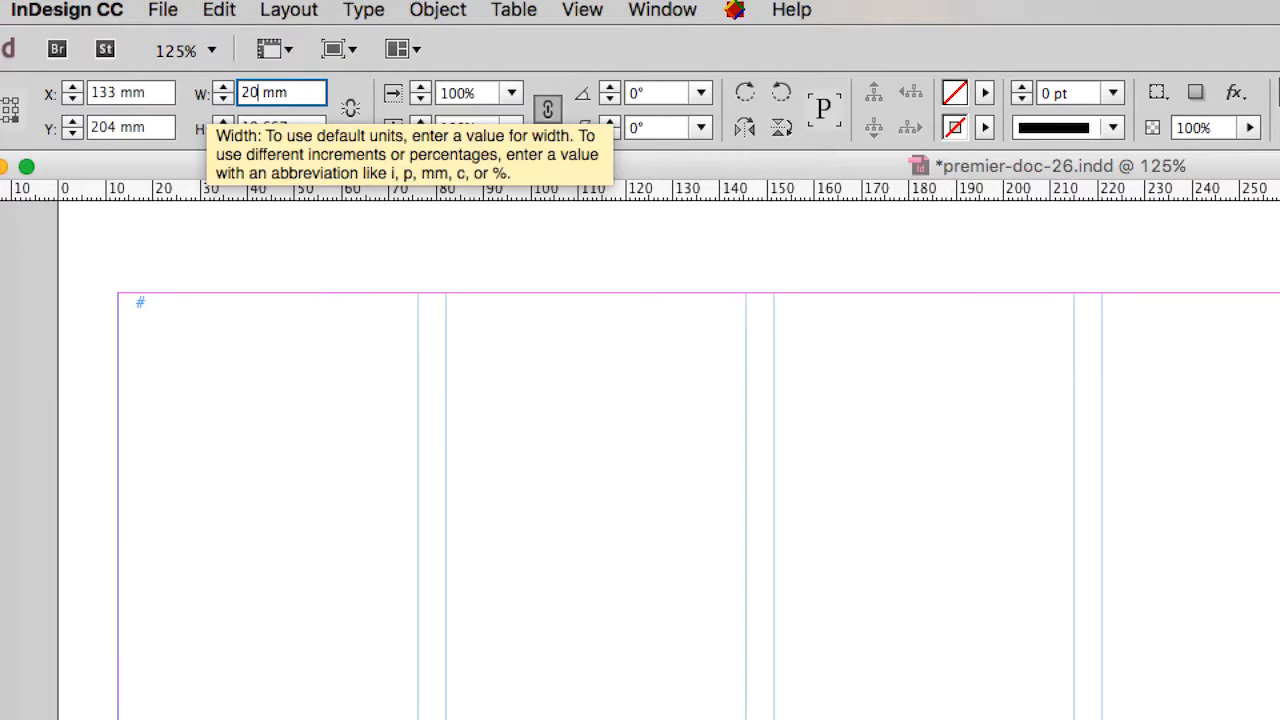
key(Tab)
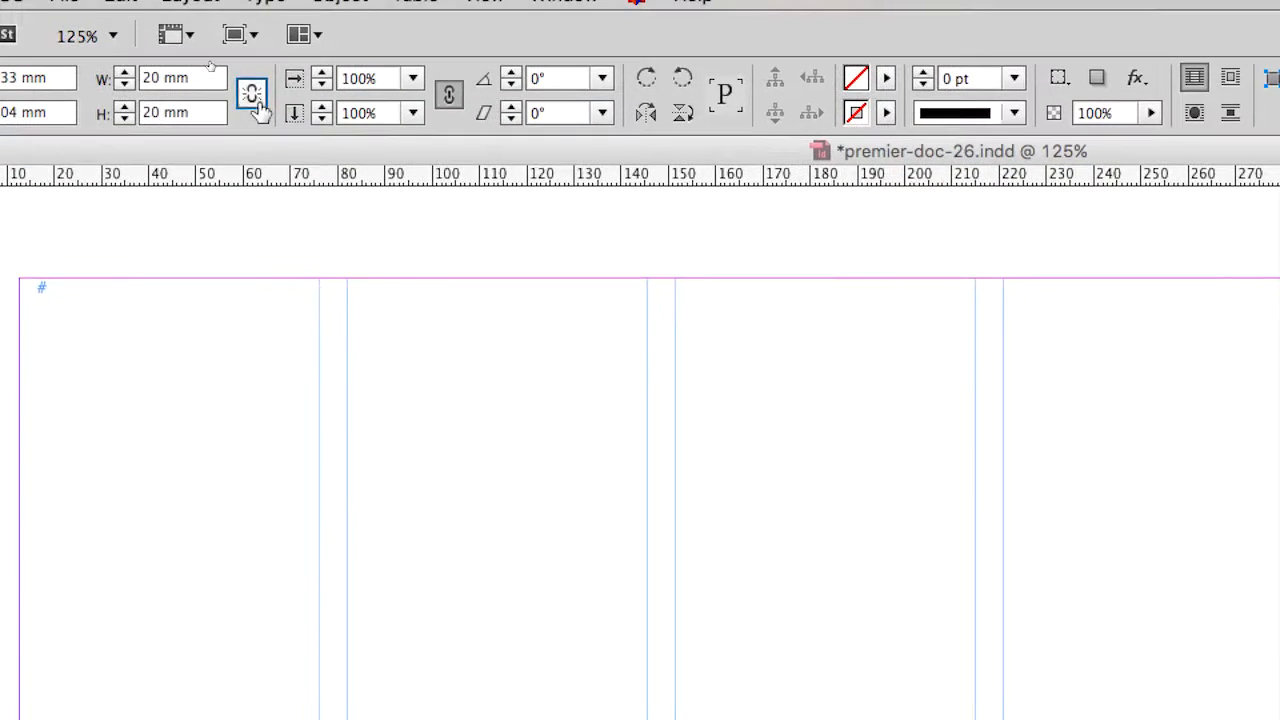
click(254, 100)
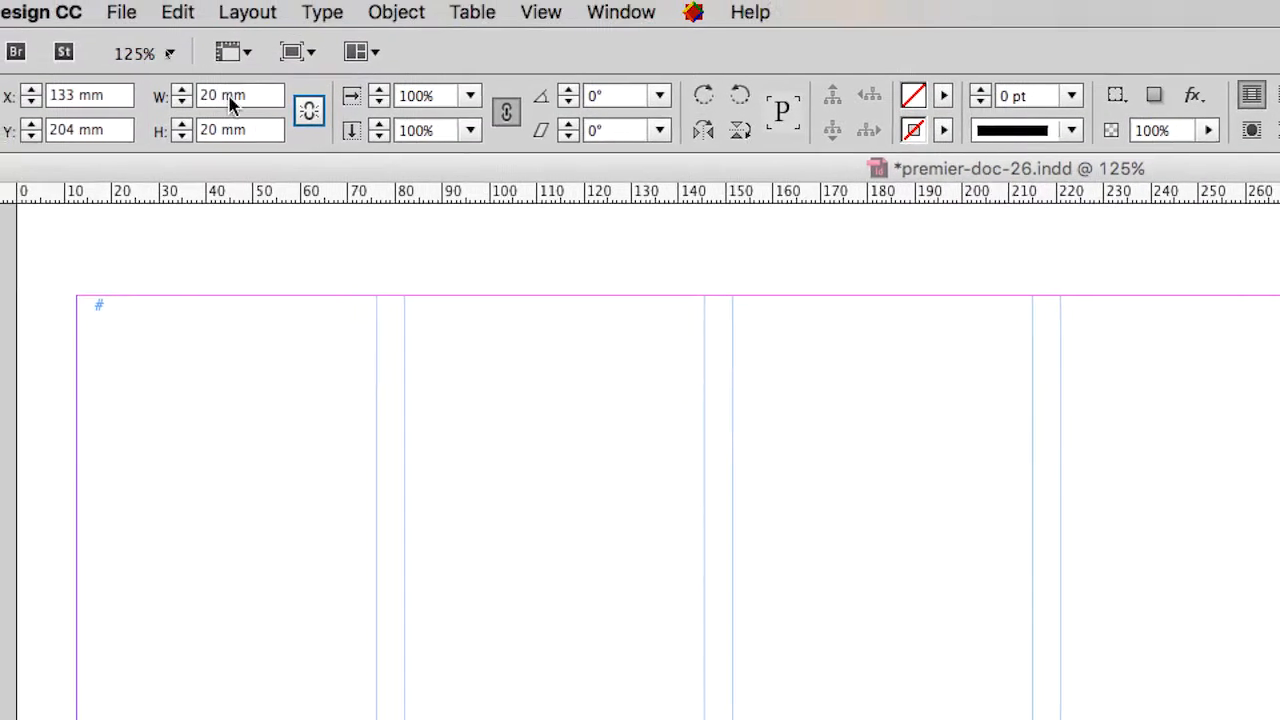
drag(209, 90, 157, 92)
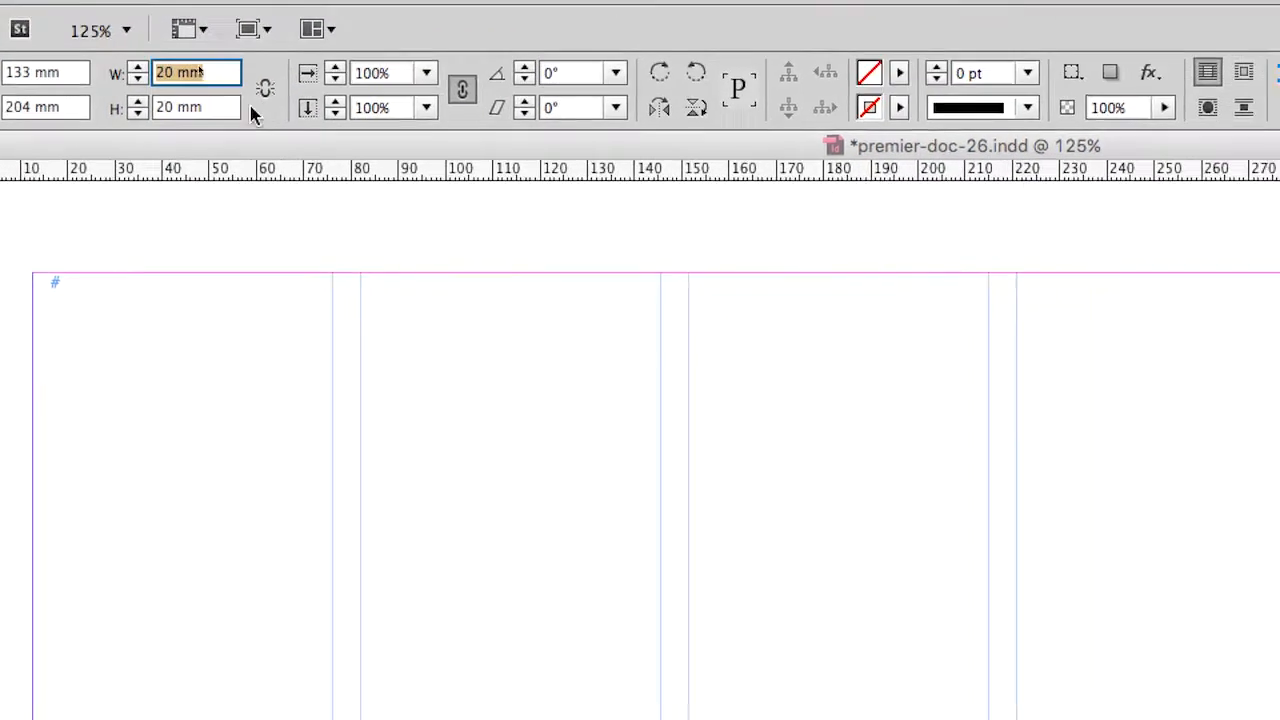
click(212, 125)
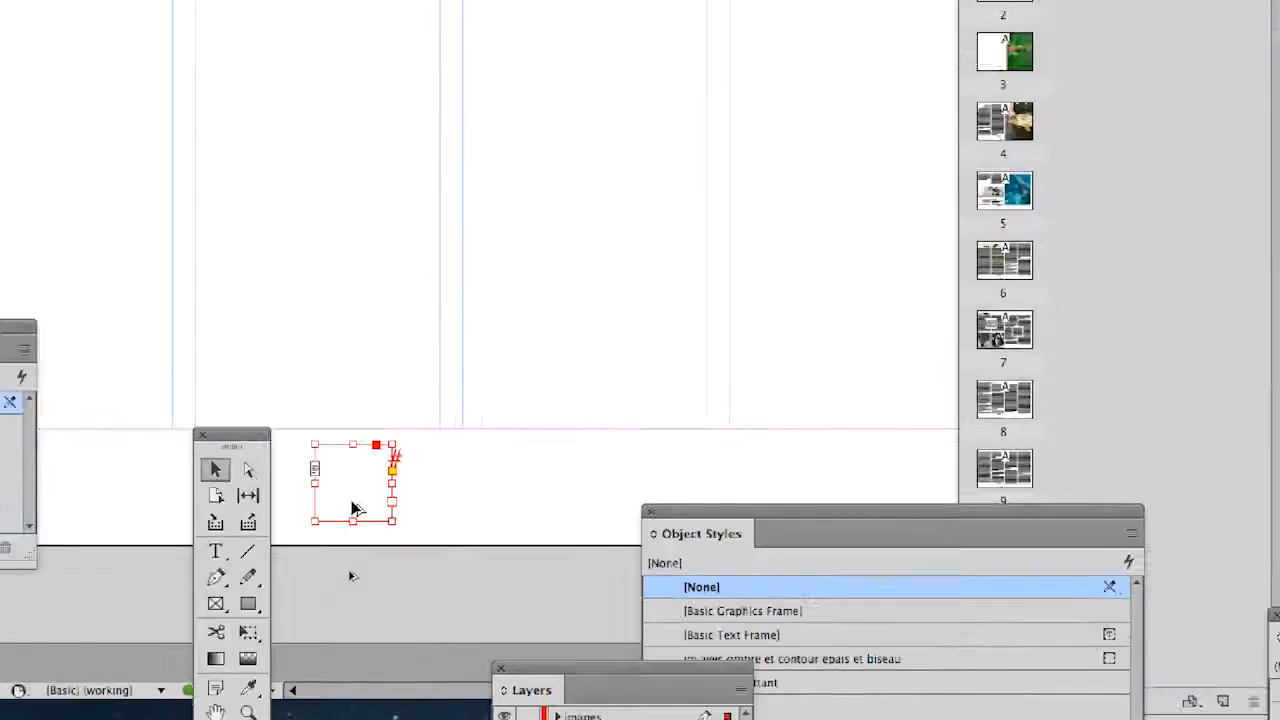
Step: Move the square text frame below the bottom margin so that it is horizontally centred on the page
scroll(351, 576, up, 1)
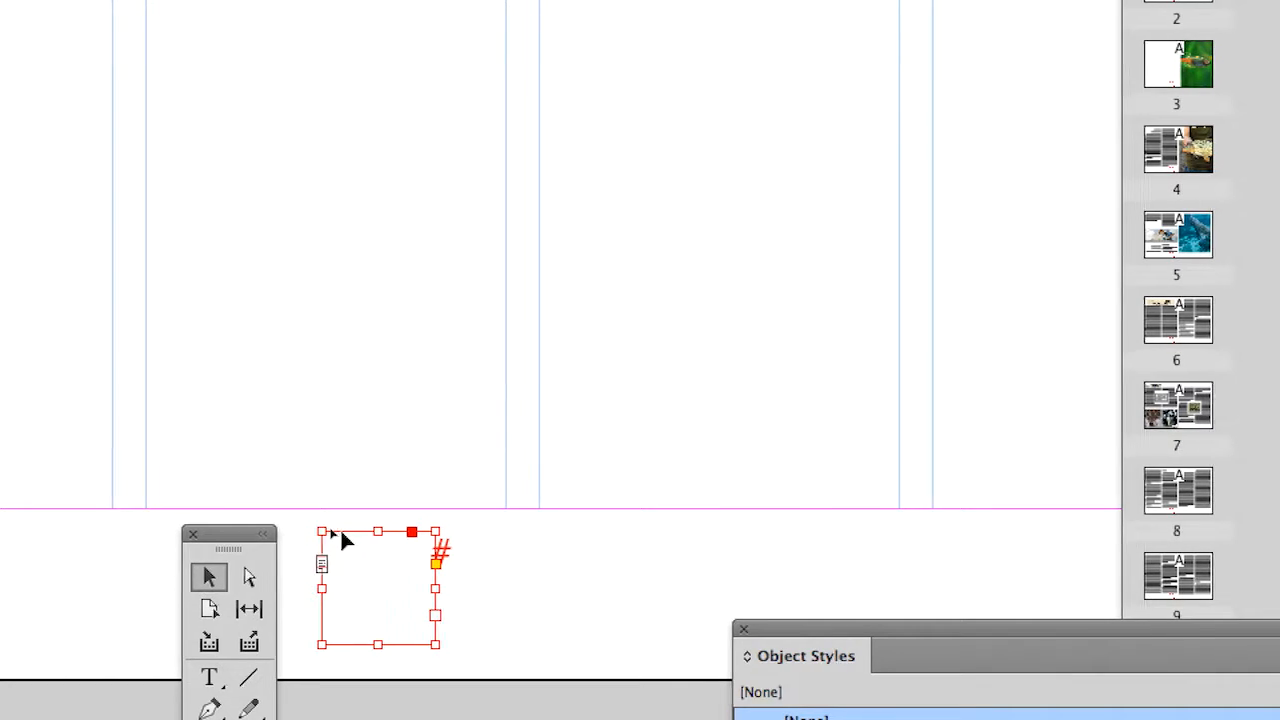
mouse_move(340, 540)
mouse_down()
mouse_move(423, 531)
mouse_move(340, 532)
mouse_move(355, 547)
mouse_move(360, 537)
mouse_move(345, 542)
mouse_up()
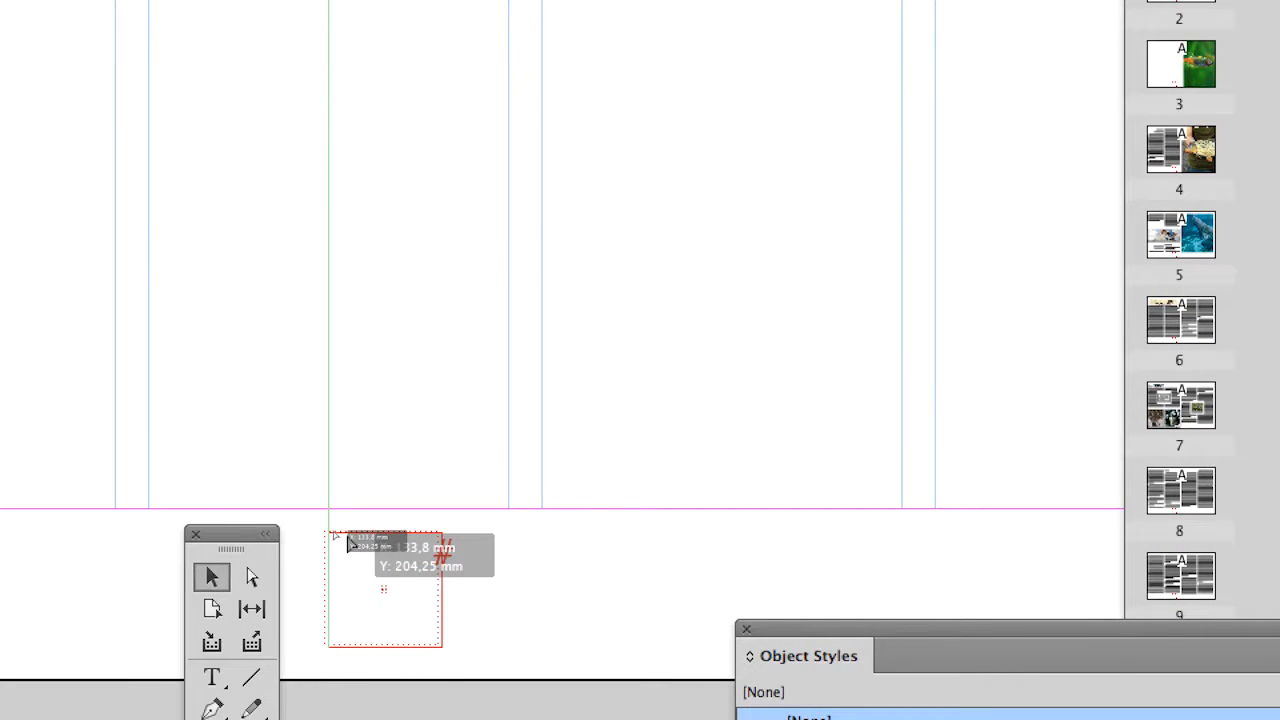
drag(349, 542, 414, 541)
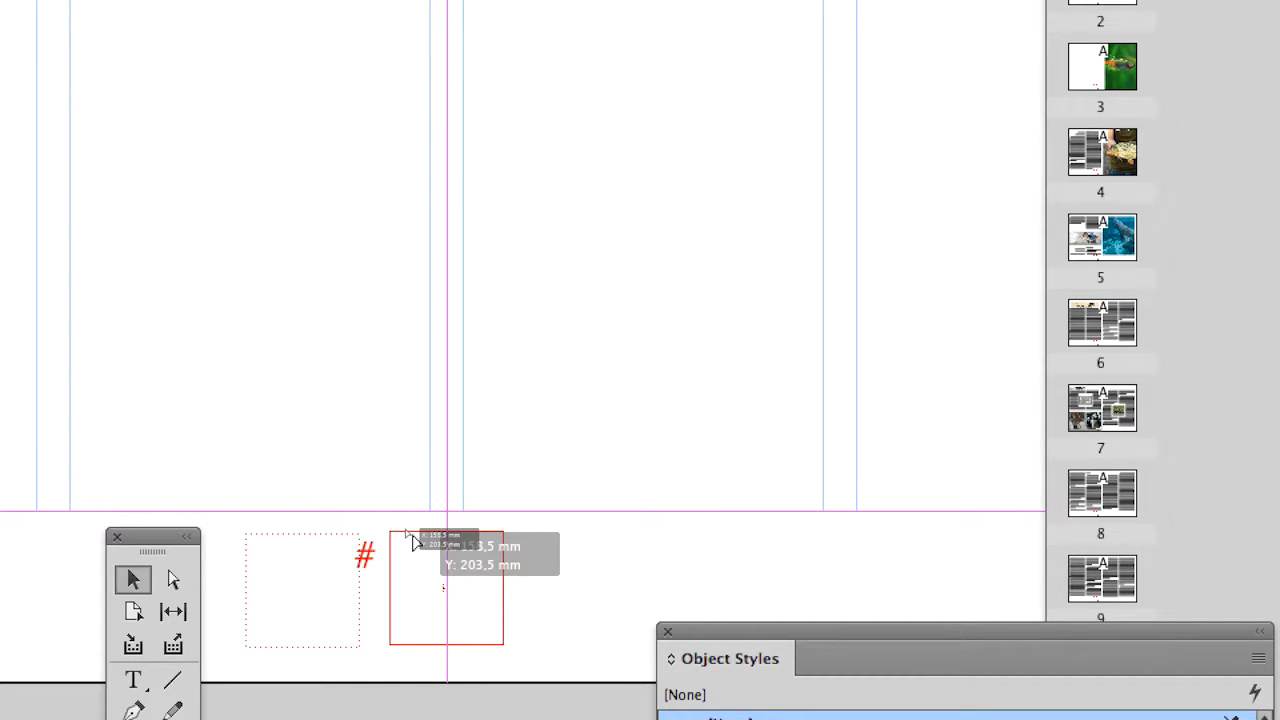
drag(413, 537, 406, 530)
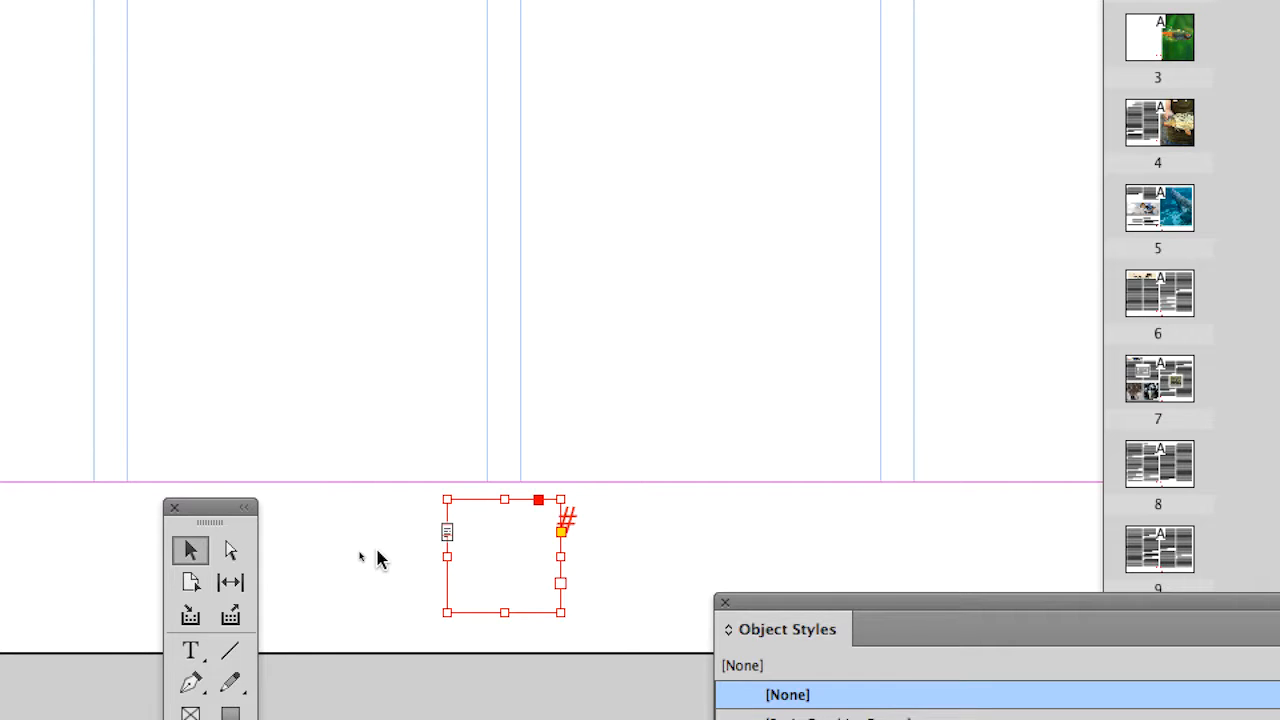
Step: Enter the letter A in the centred text frame on the master page
click(190, 650)
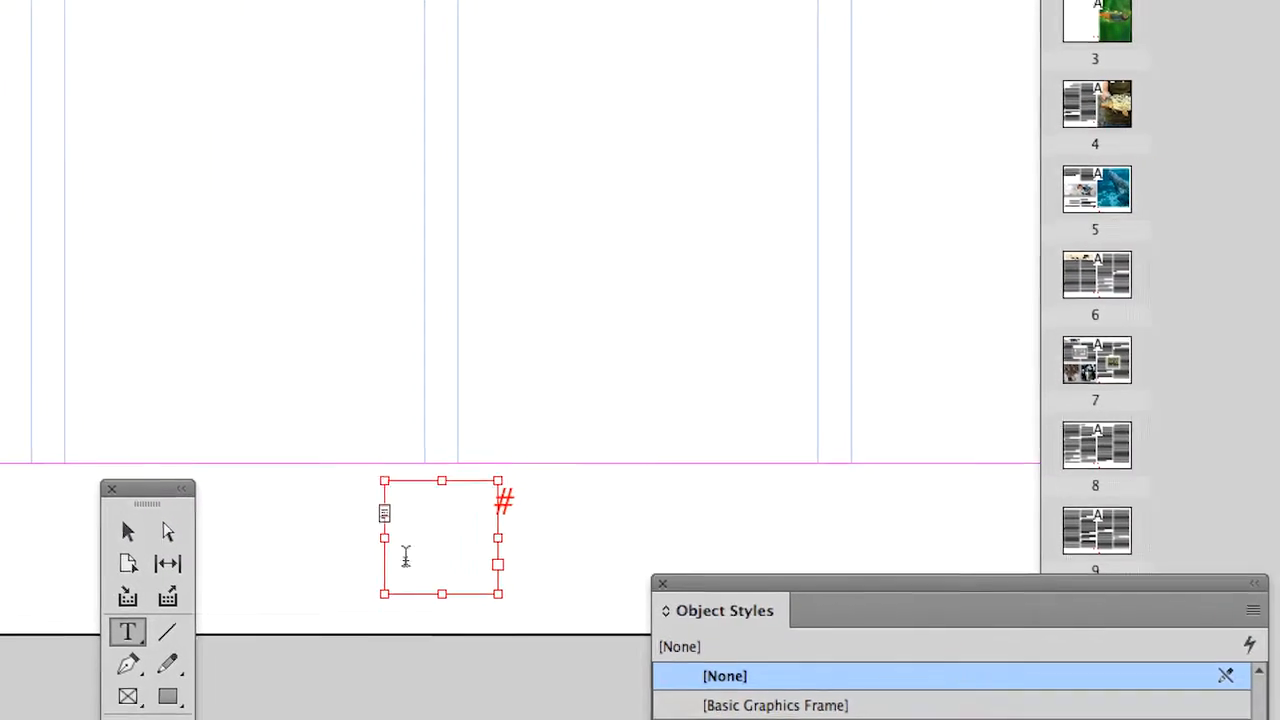
click(420, 523)
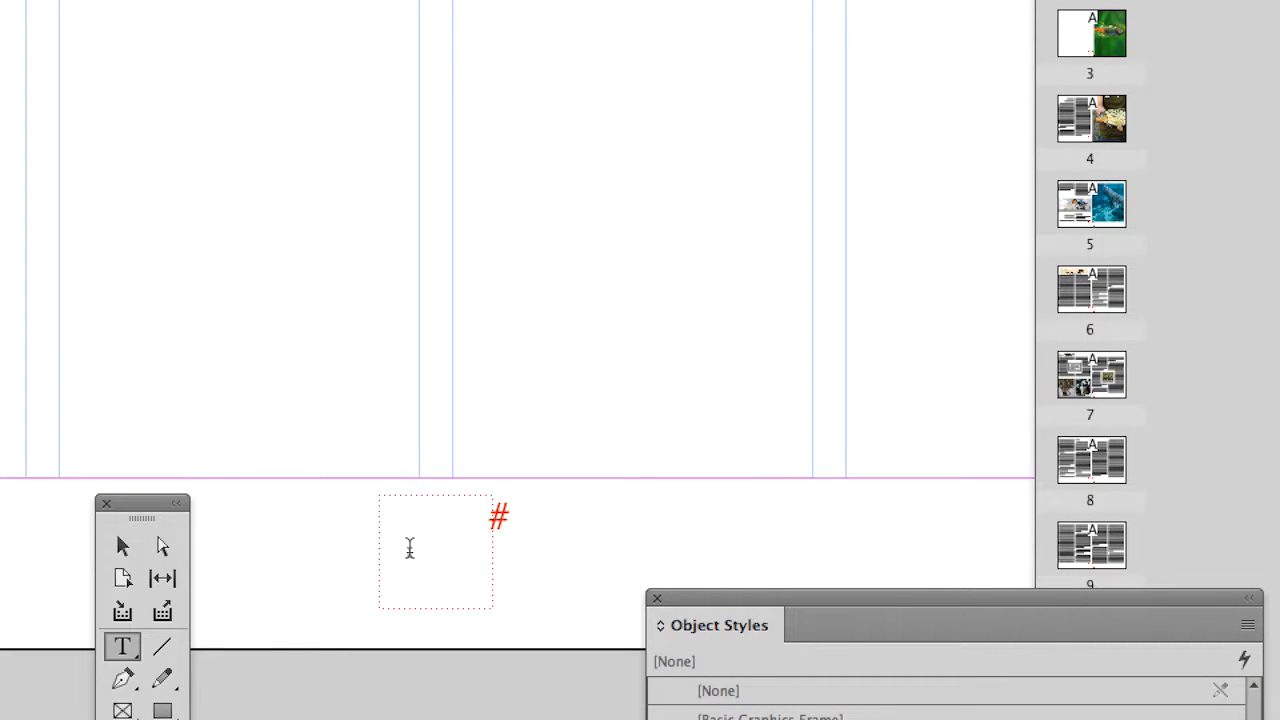
key(super+alt+shift+n)
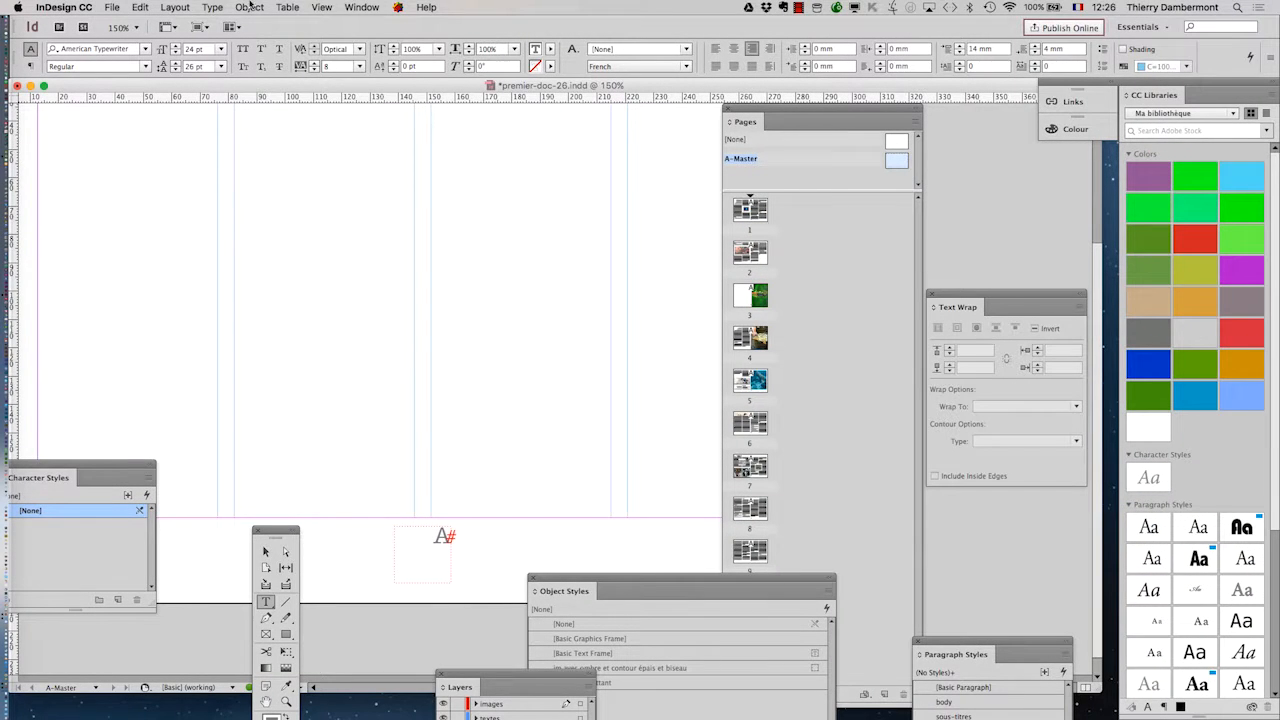
Step: Bring the Paragraph Styles panel close to the text frame and select the letter A inside the frame
click(212, 7)
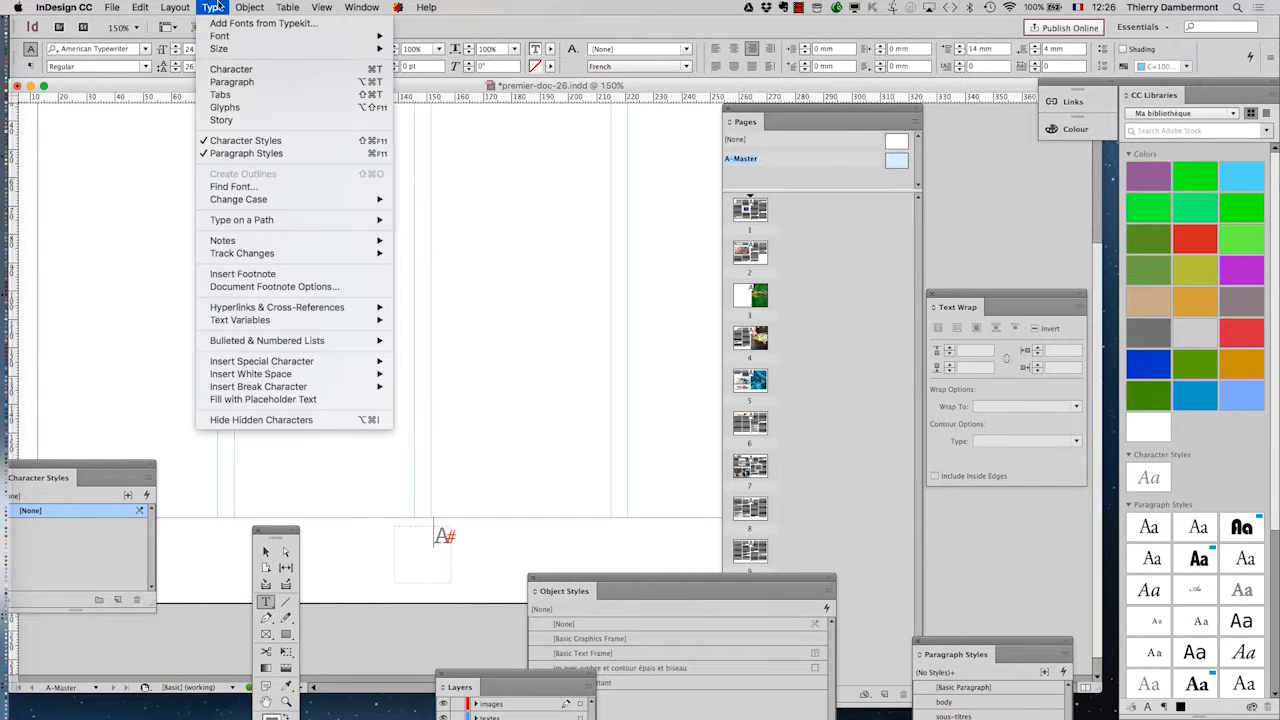
click(263, 155)
click(213, 7)
click(238, 155)
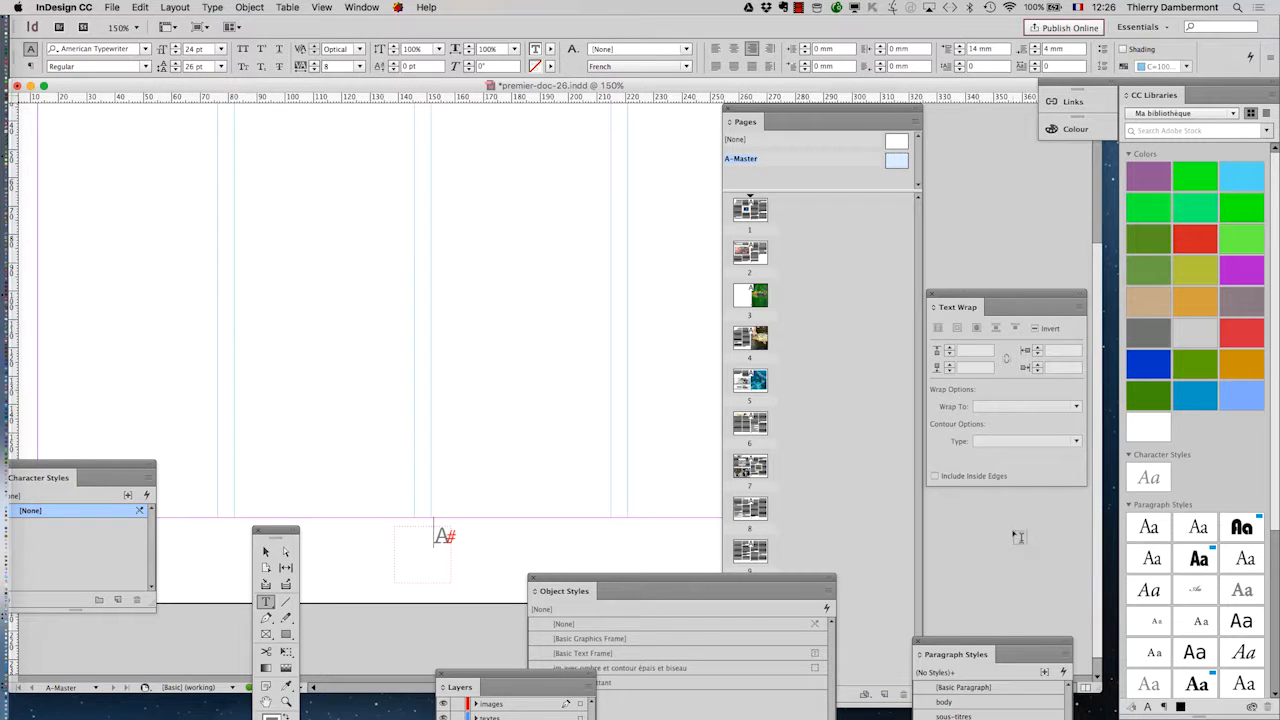
drag(990, 640, 292, 295)
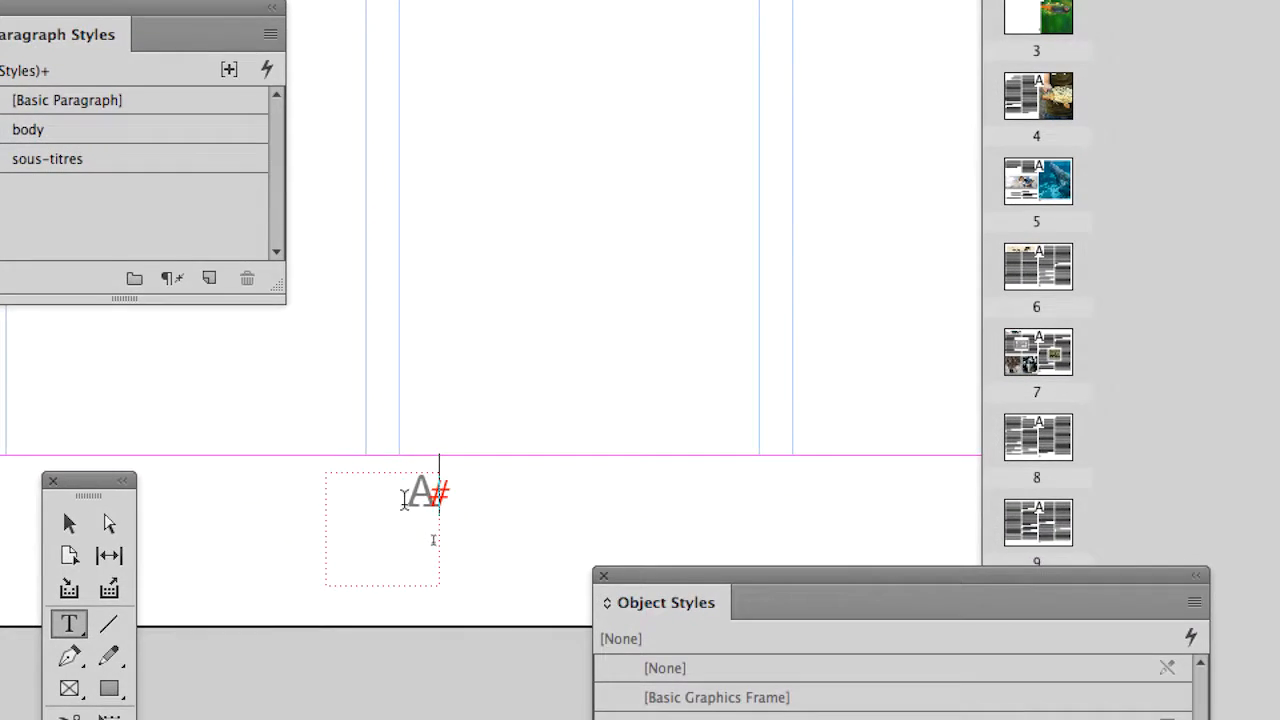
double_click(404, 499)
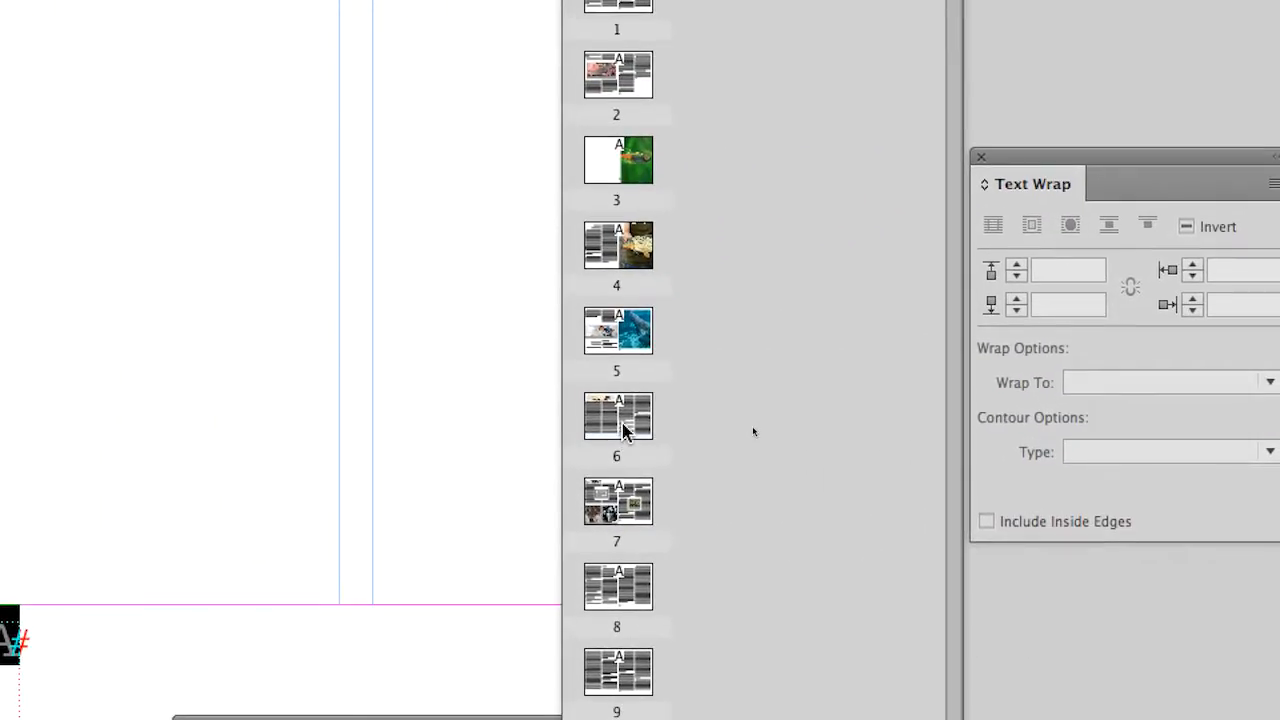
Step: Check what the footer frame shows on pages 6, 10 and 9, and return to the A-Master page
click(1263, 267)
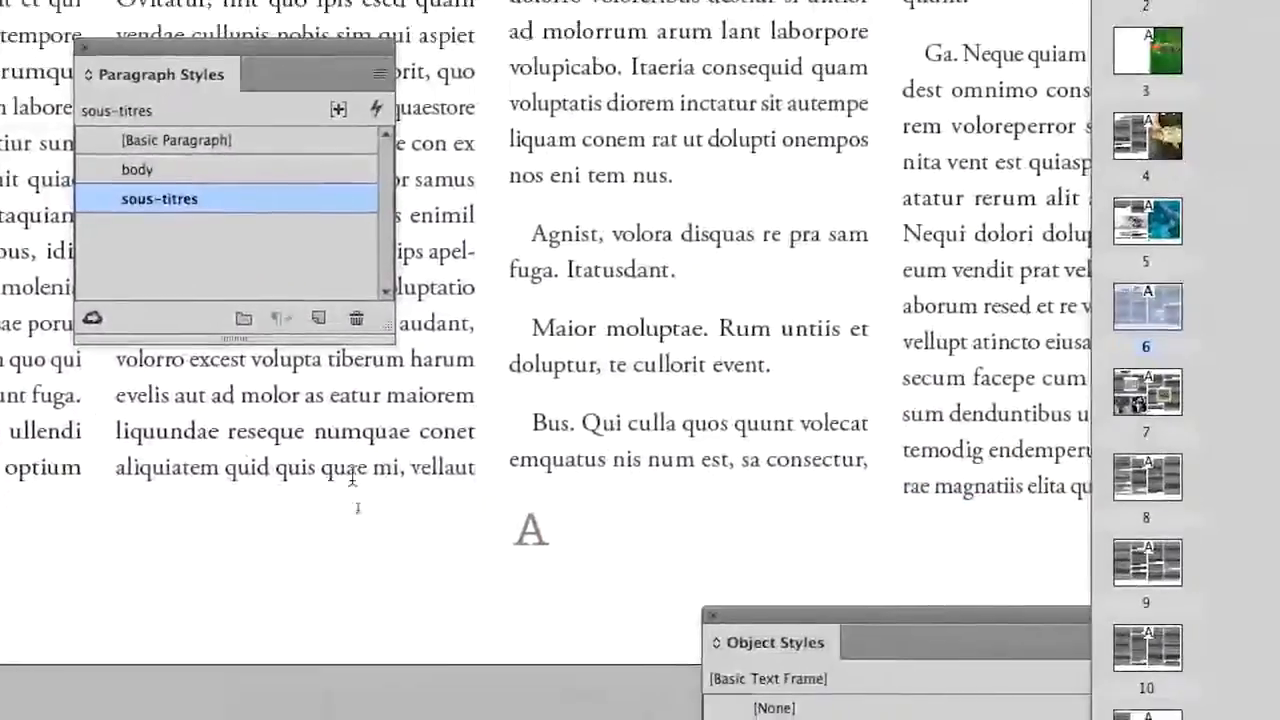
double_click(1150, 645)
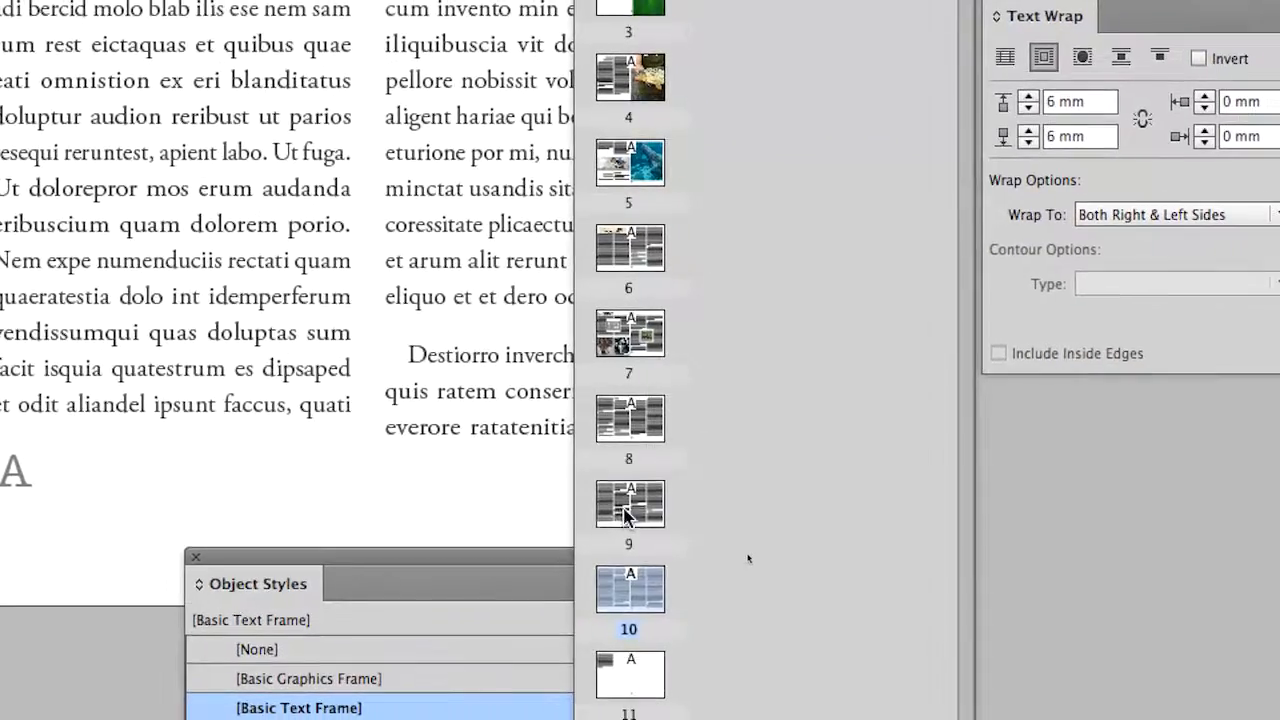
double_click(954, 524)
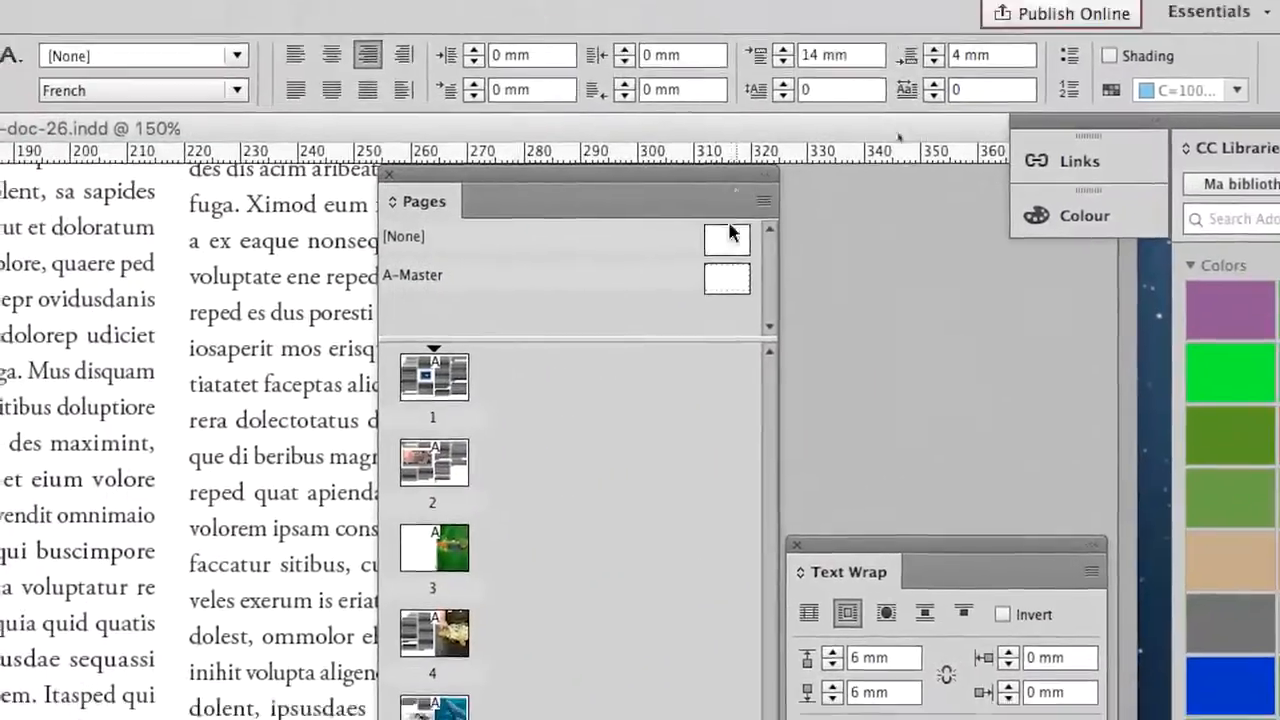
double_click(729, 244)
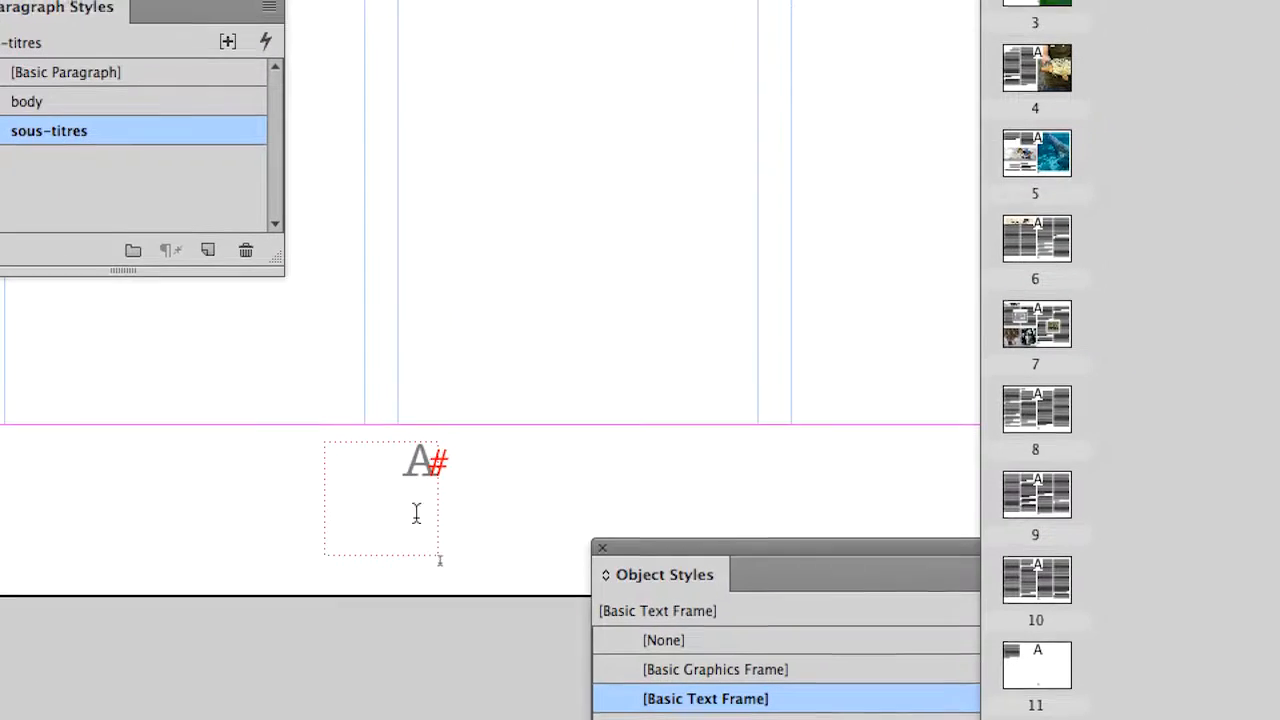
Step: Delete the letter A from the footer text frame on the master page
drag(402, 430, 462, 456)
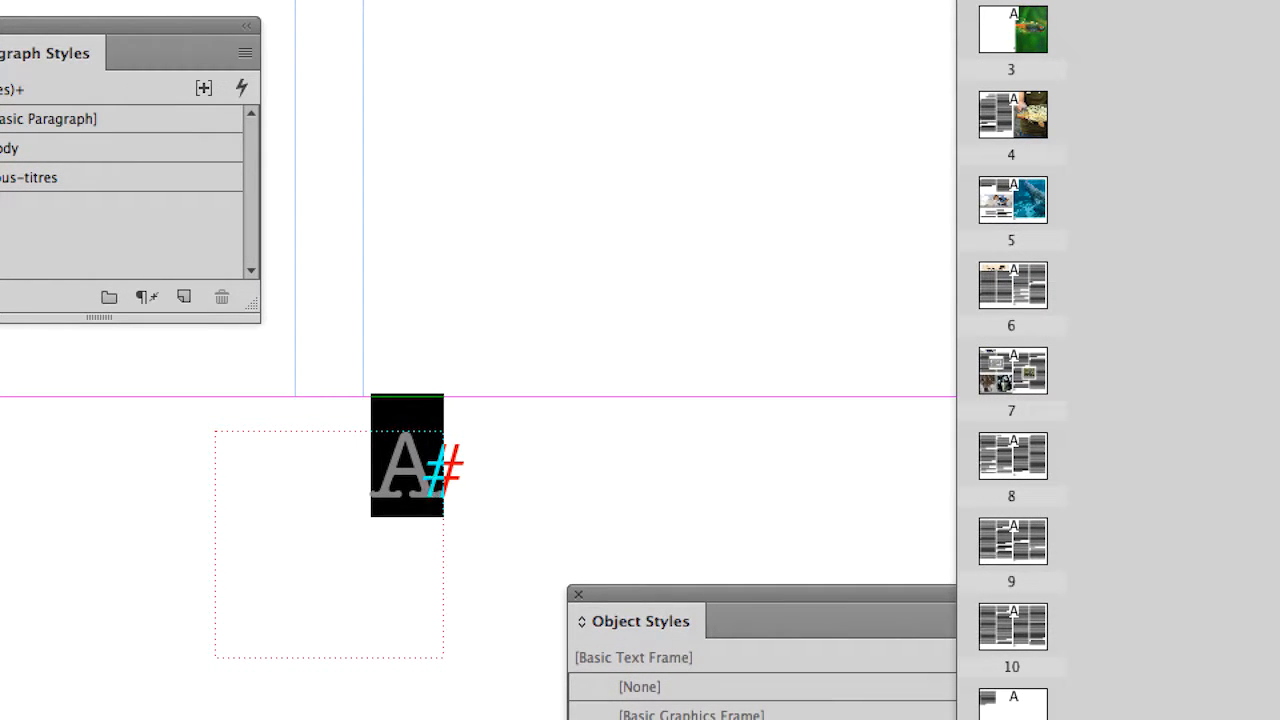
key(BackSpace)
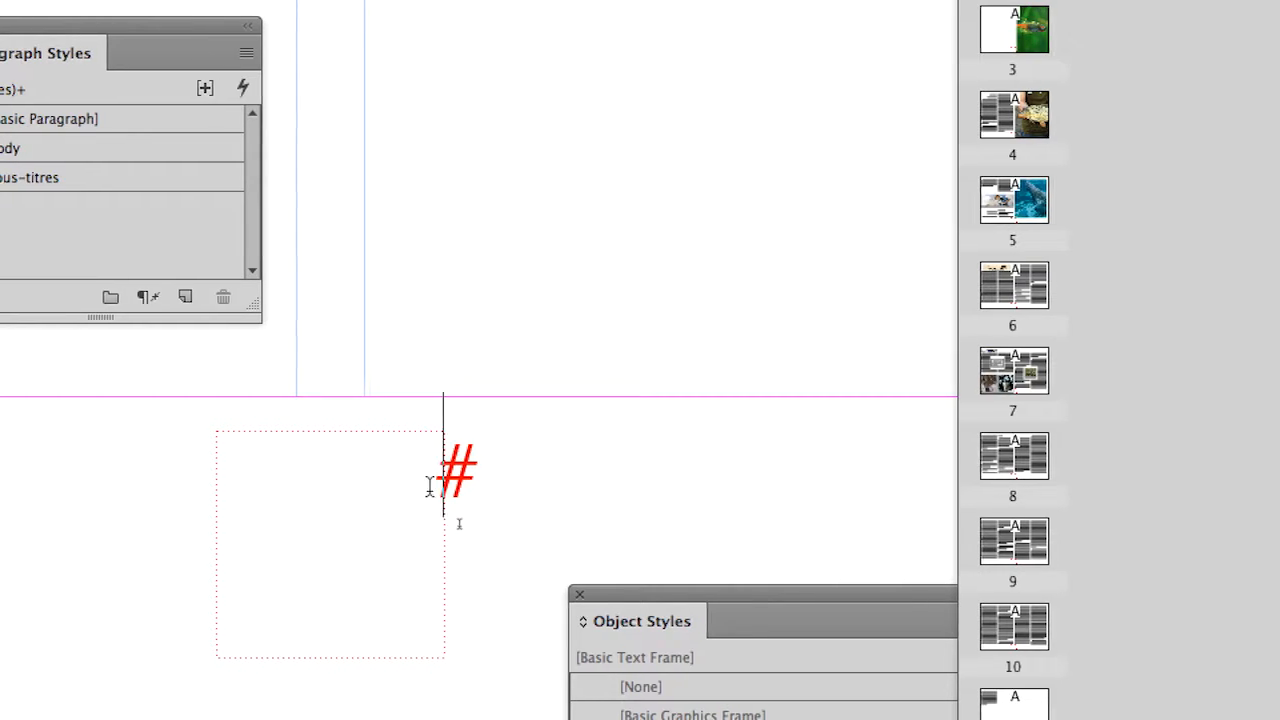
right_click(360, 491)
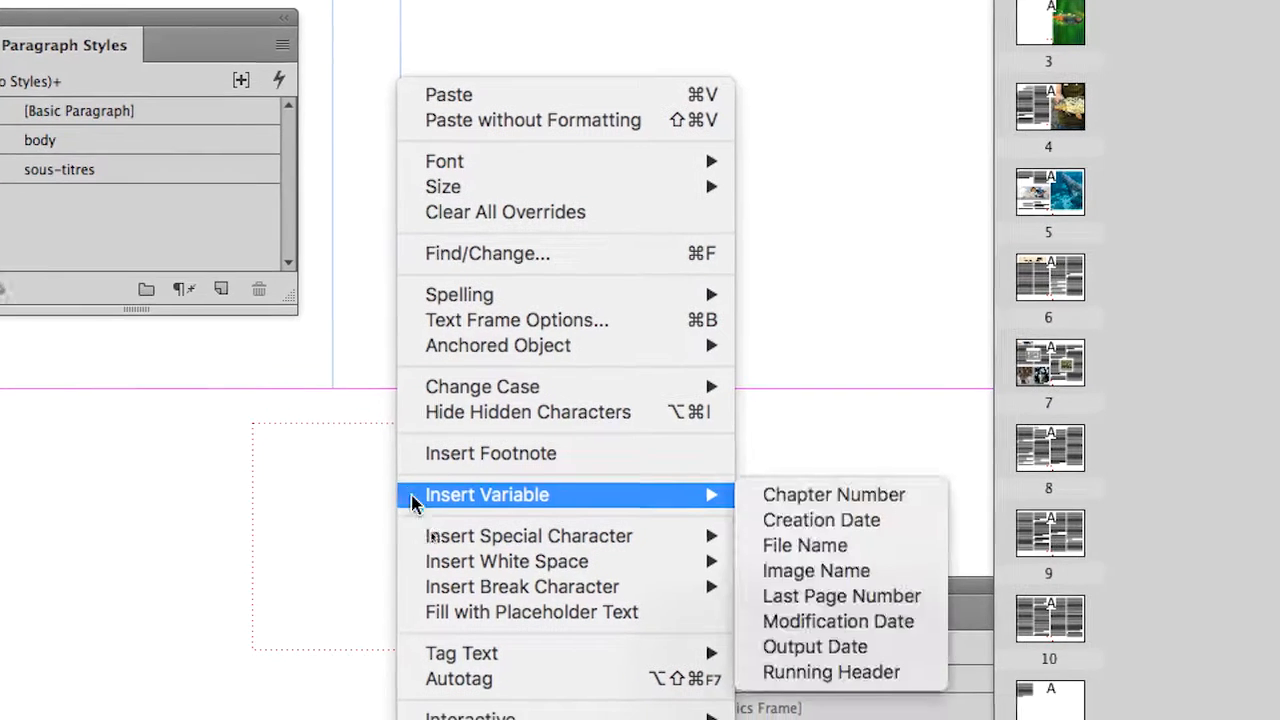
mouse_move(584, 551)
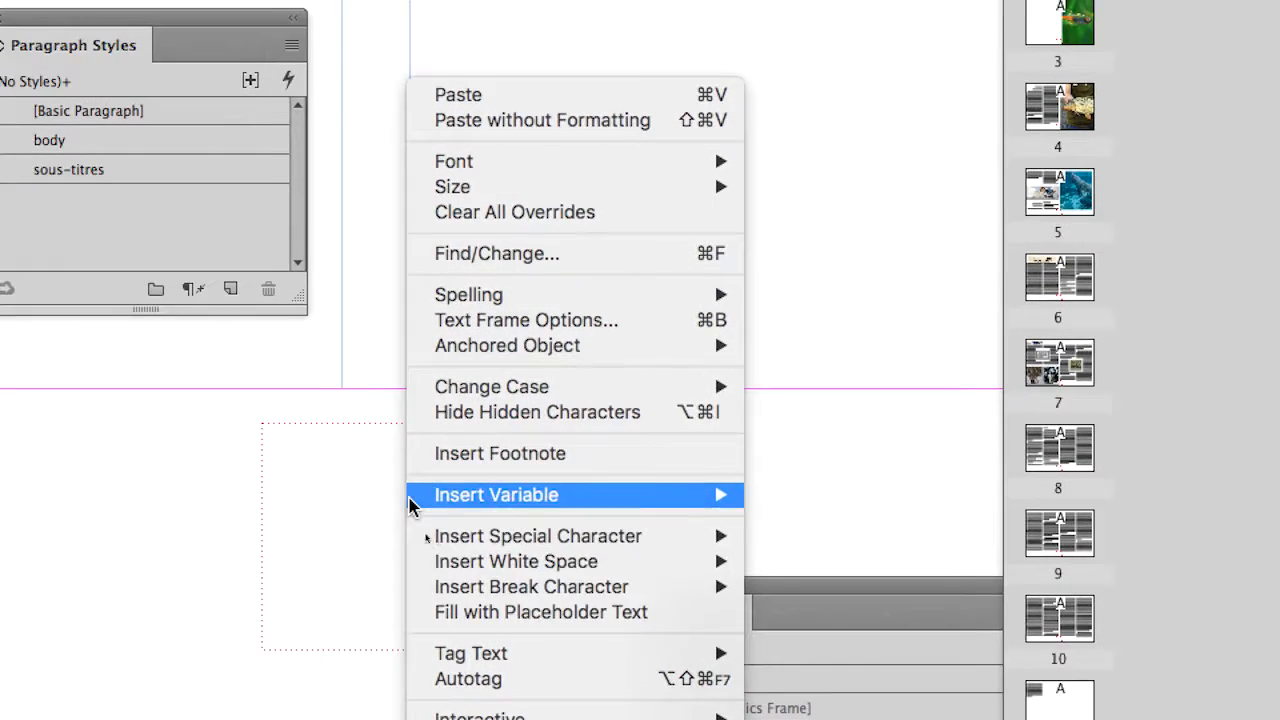
click(270, 463)
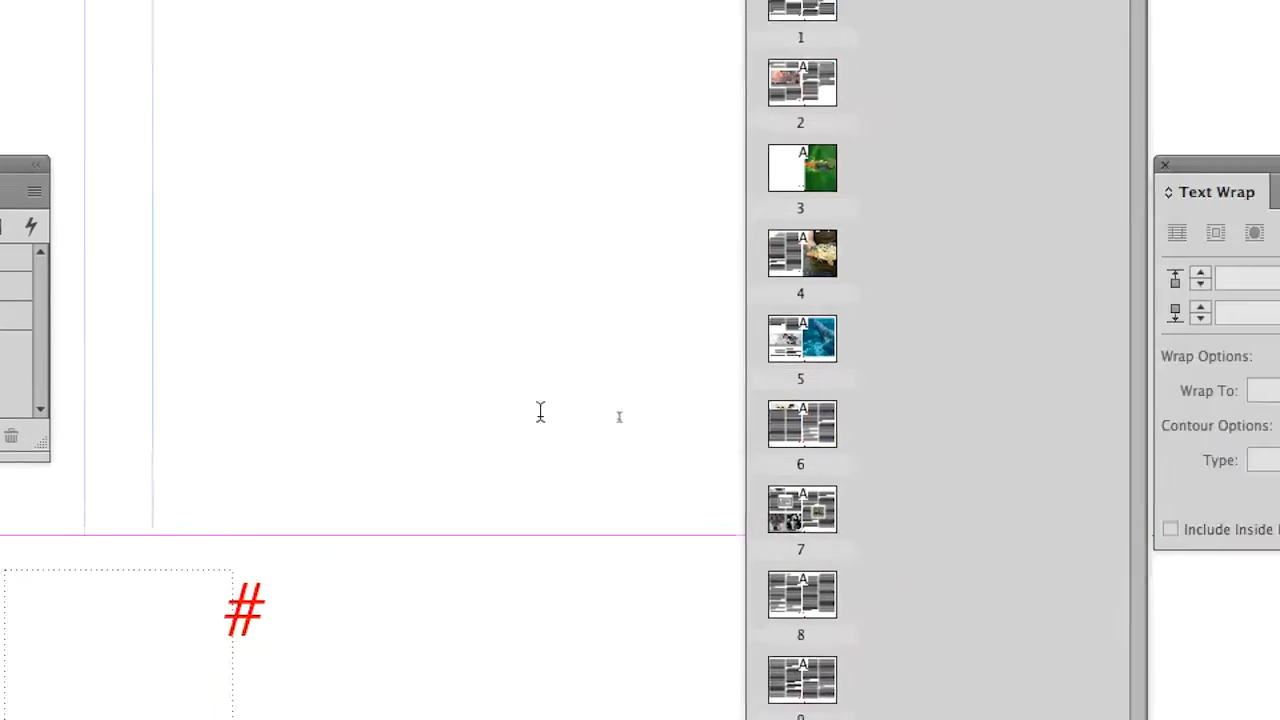
Step: Insert a Current Page Number marker in the empty footer text frame on the A-Master page
right_click(185, 609)
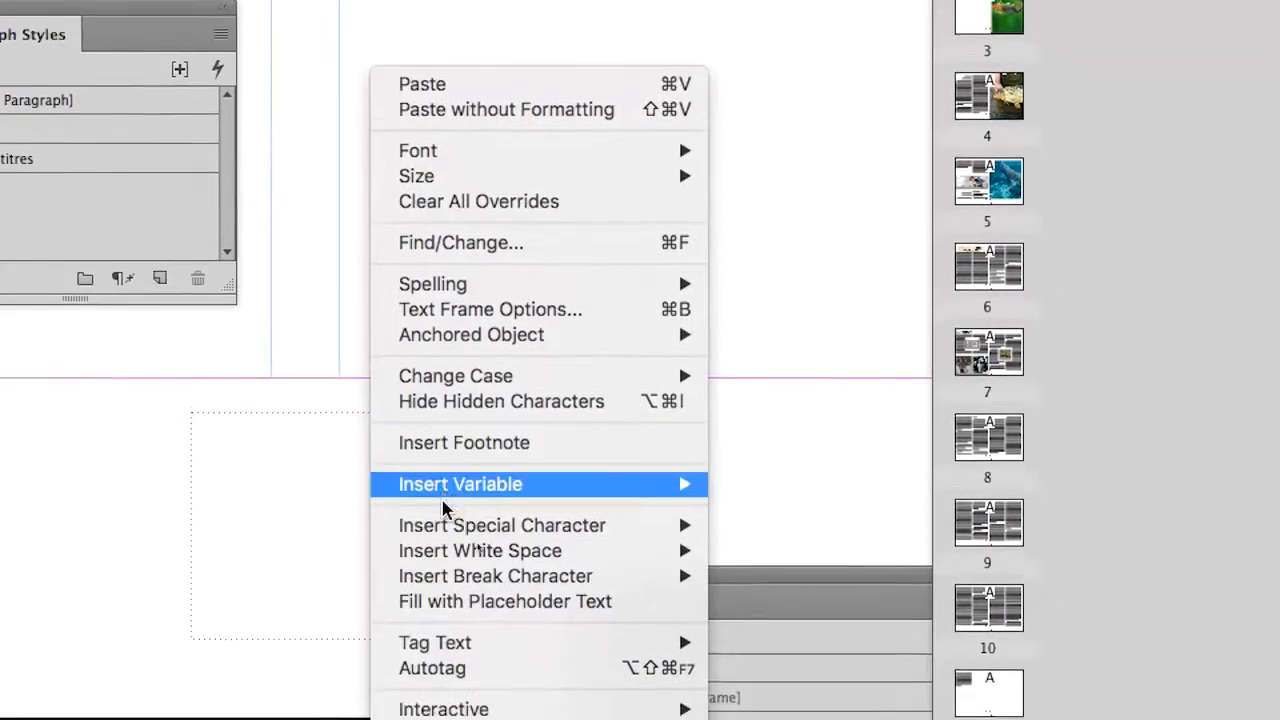
mouse_move(288, 693)
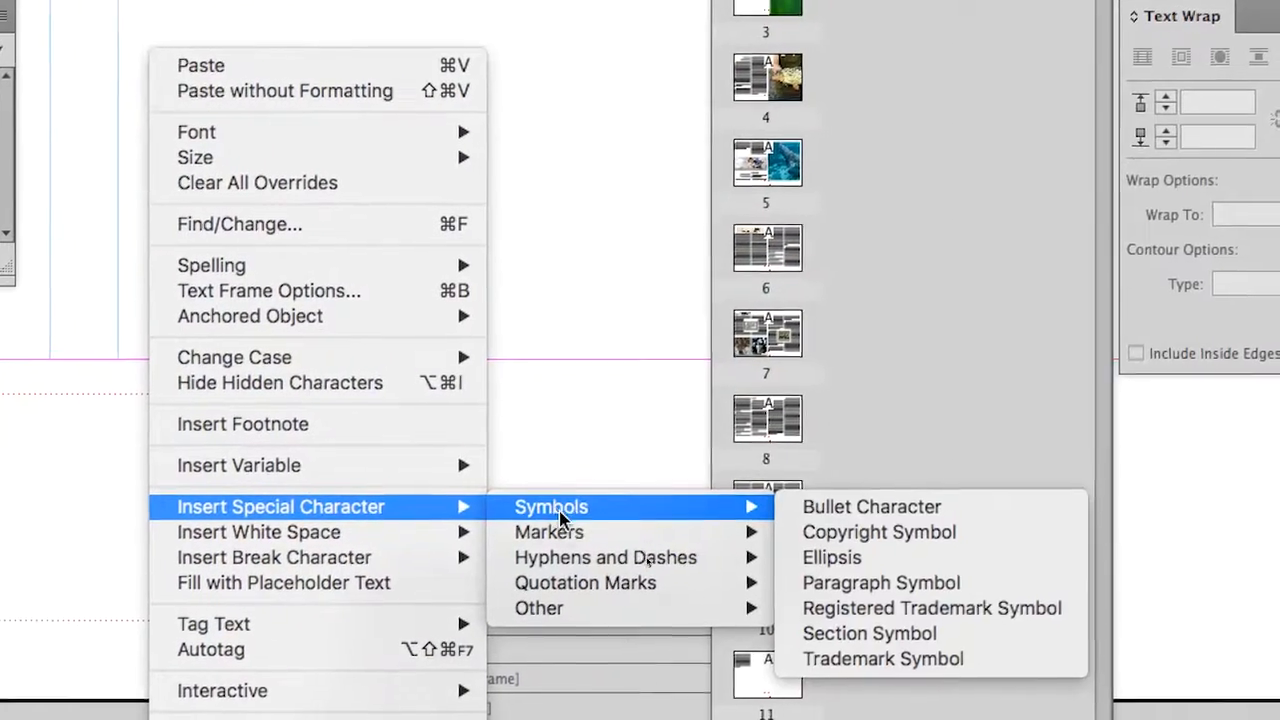
mouse_move(752, 532)
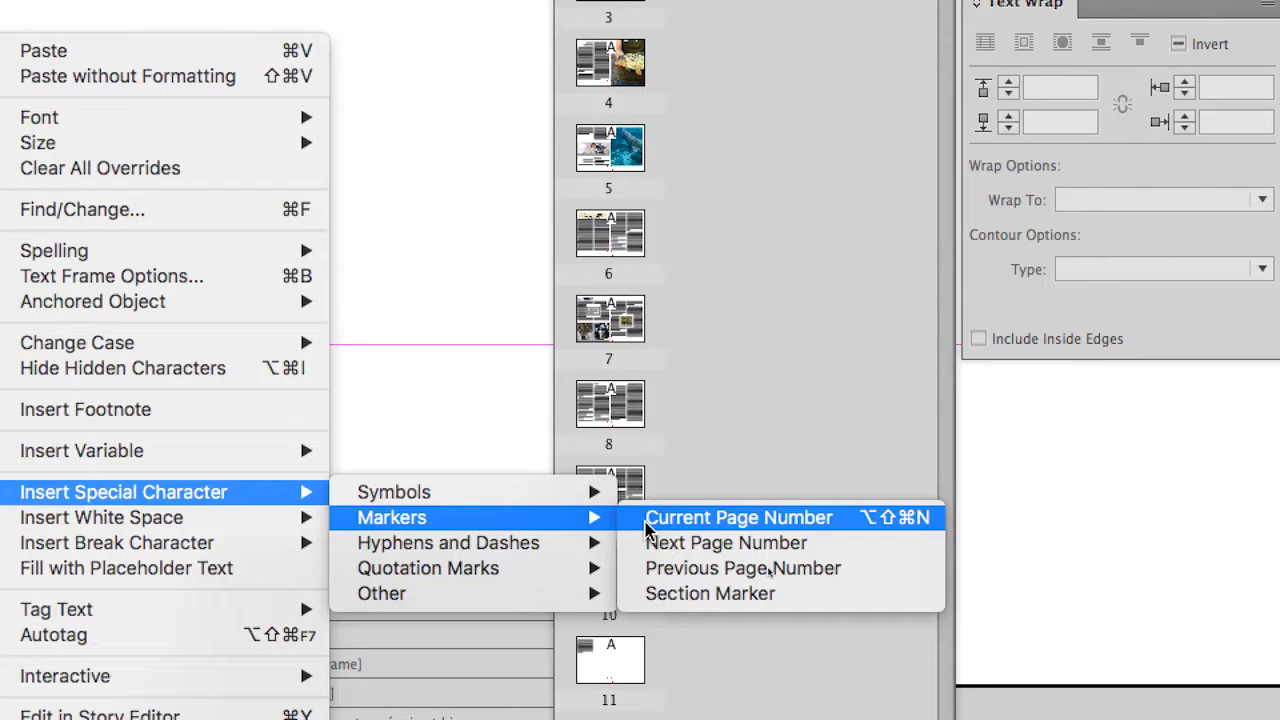
click(647, 524)
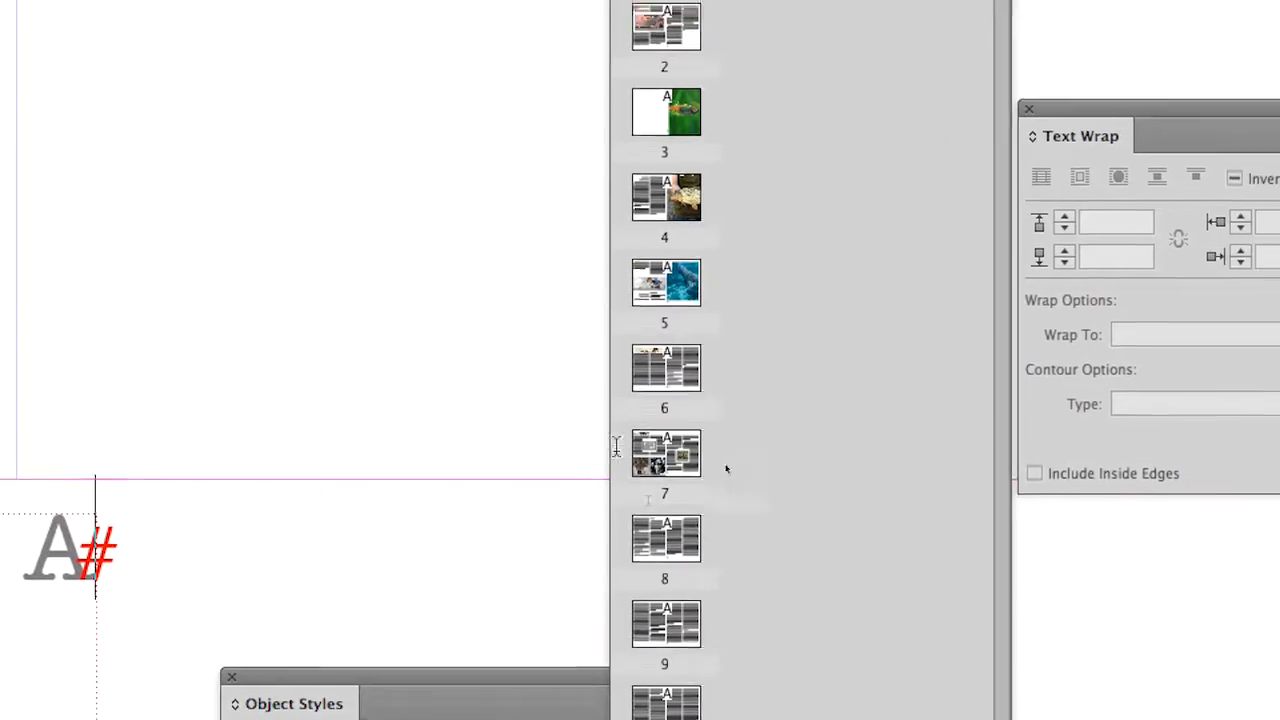
Step: Check the footer page number on pages 6, 9, 10 and 3, and return to the A-Master page
double_click(1003, 369)
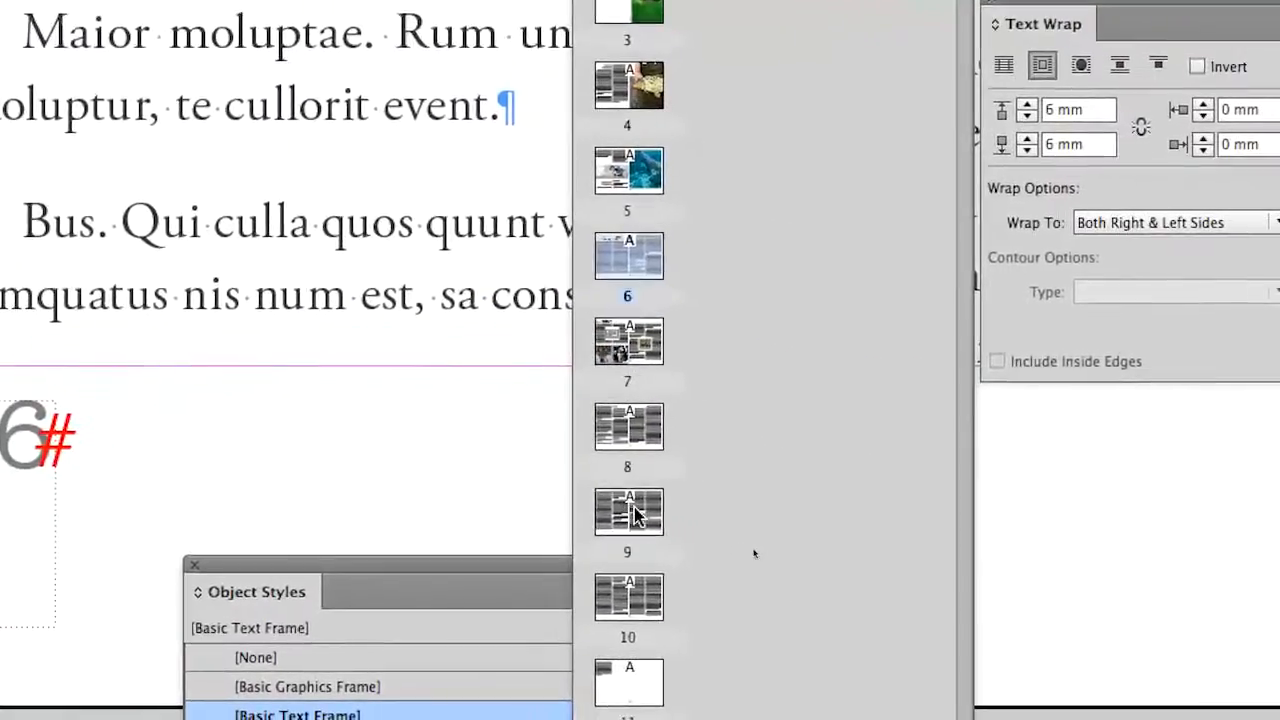
double_click(603, 678)
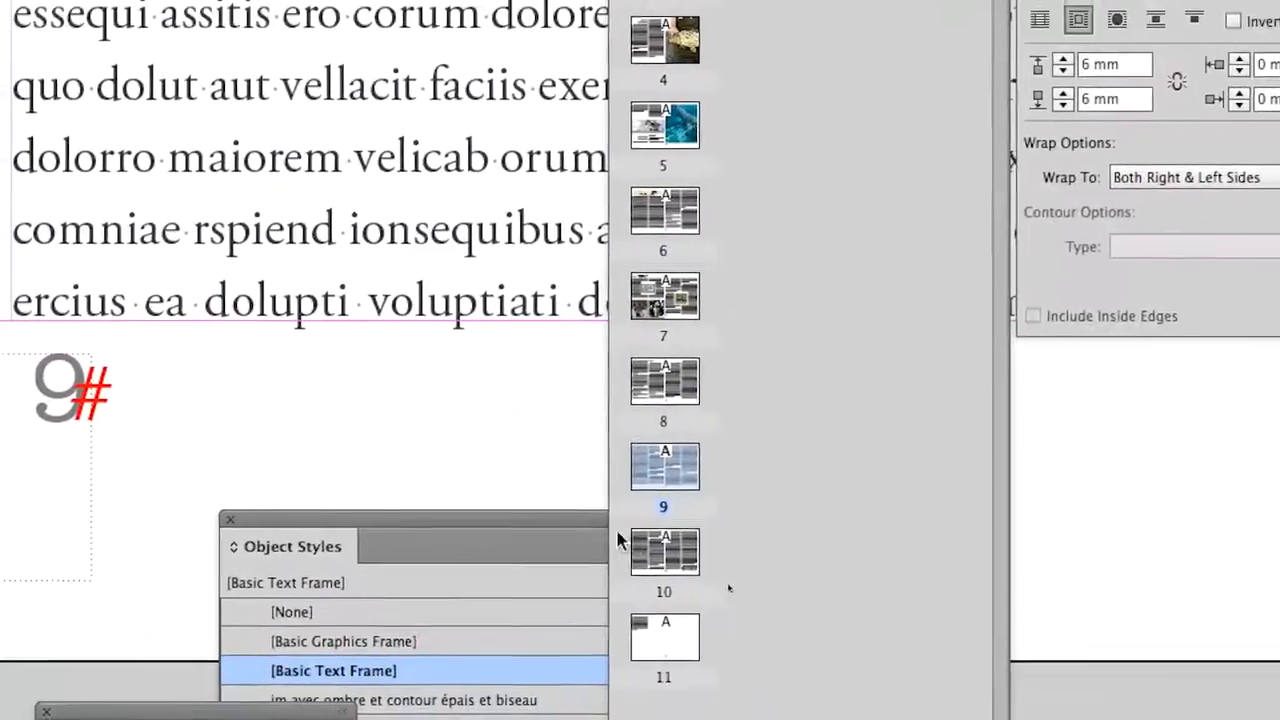
double_click(638, 595)
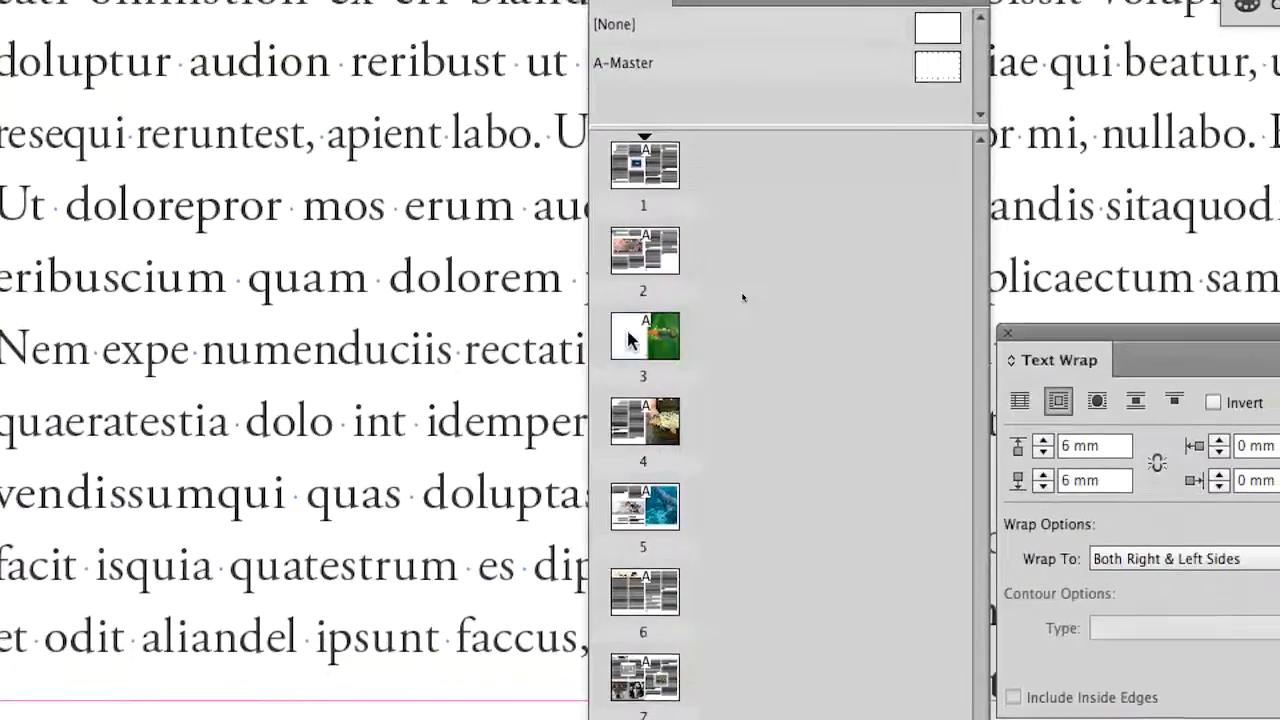
double_click(628, 340)
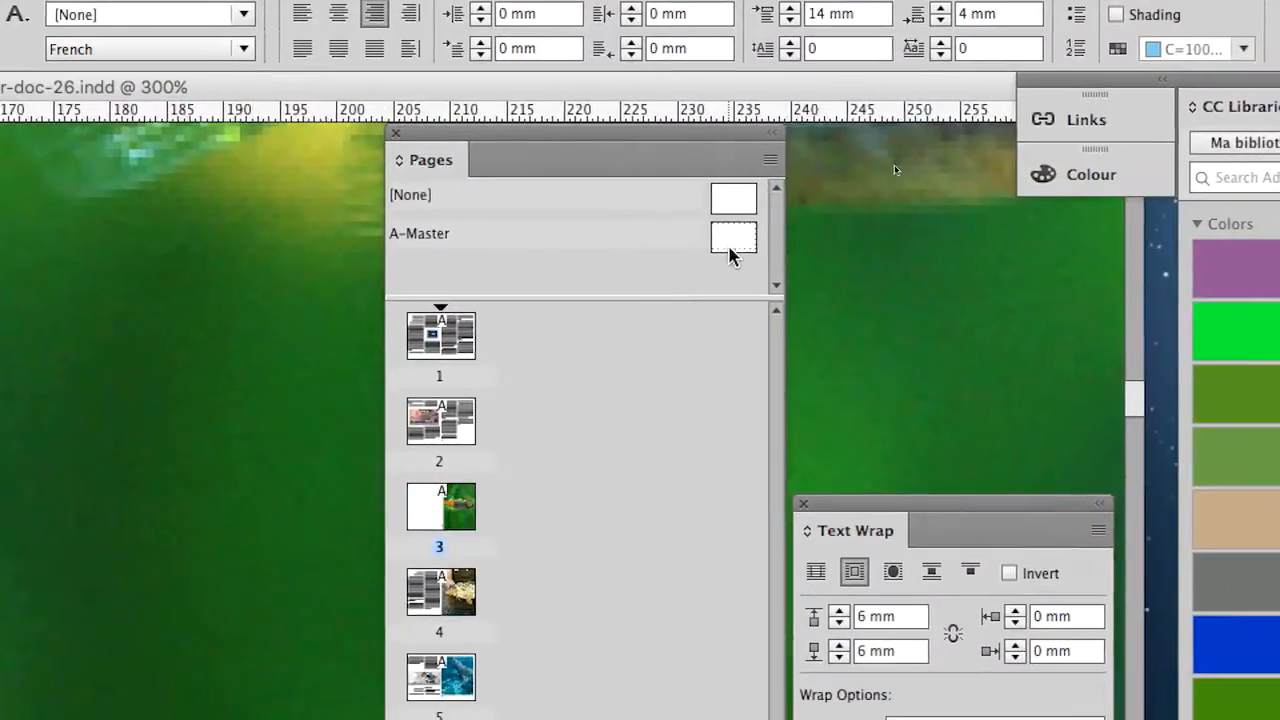
double_click(731, 248)
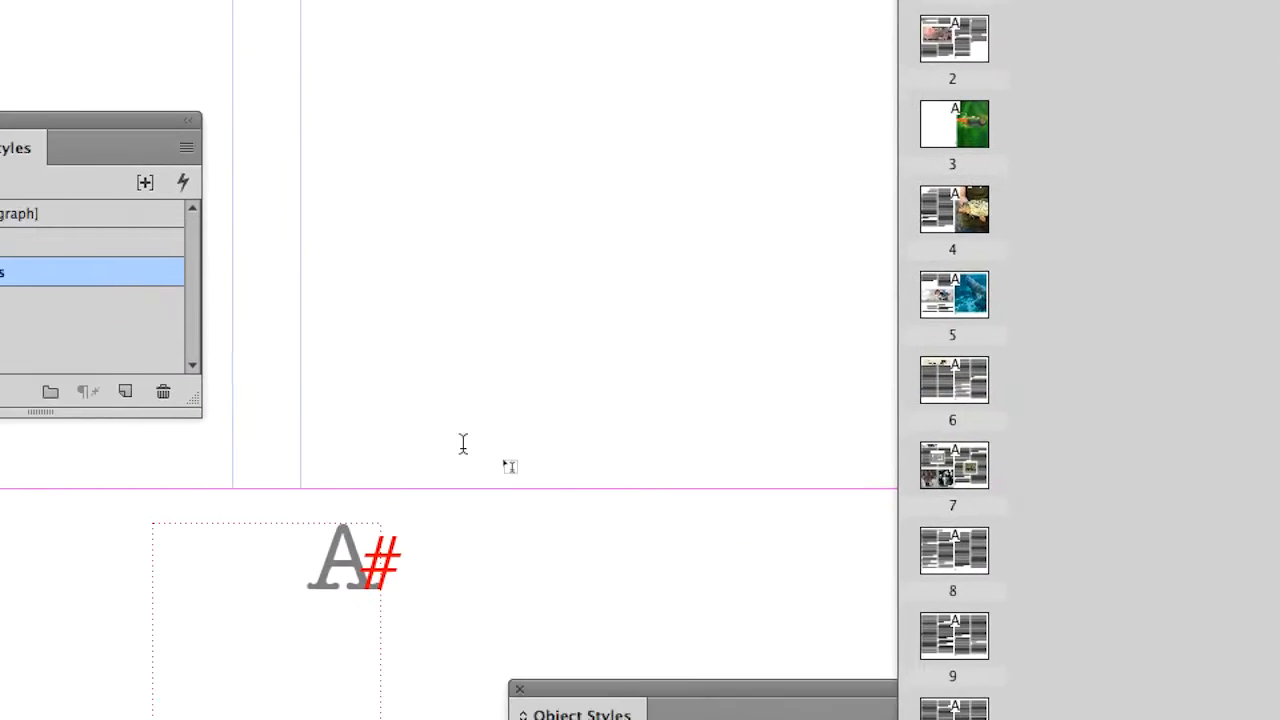
Step: Delete the page number marker from the master's footer frame and insert the Current Page Number marker again
drag(403, 486, 430, 490)
key(BackSpace)
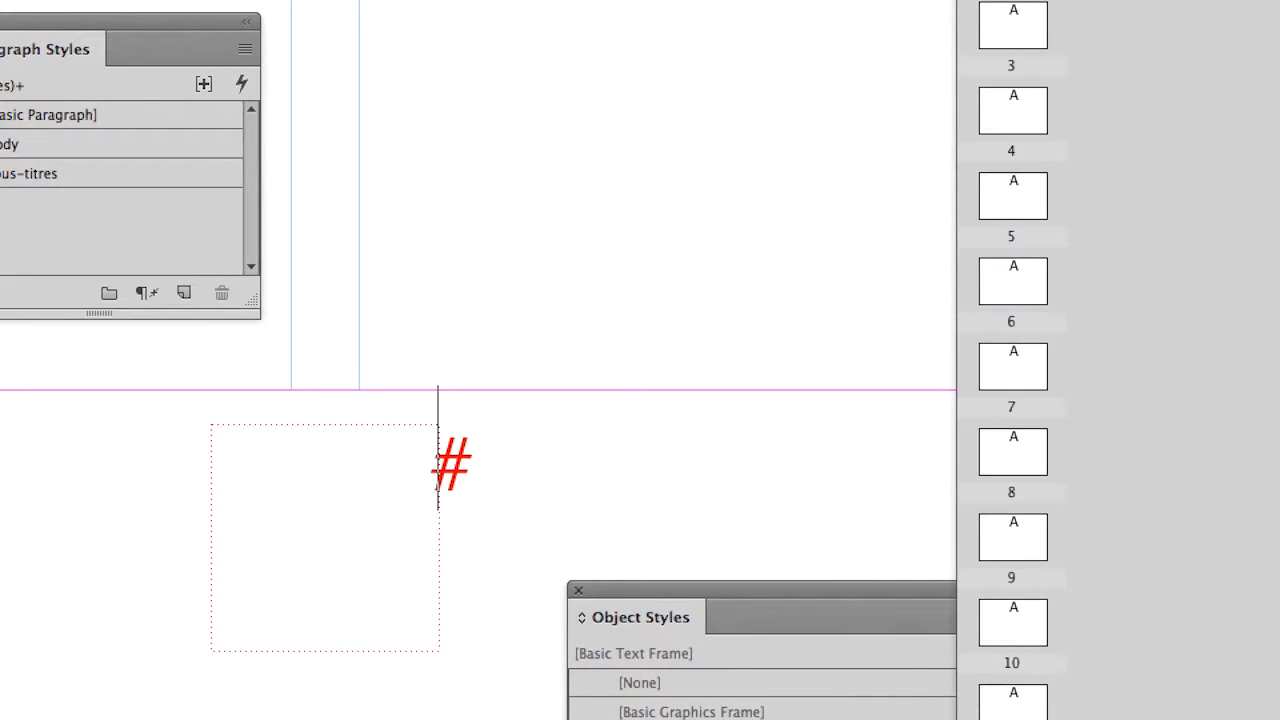
right_click(423, 494)
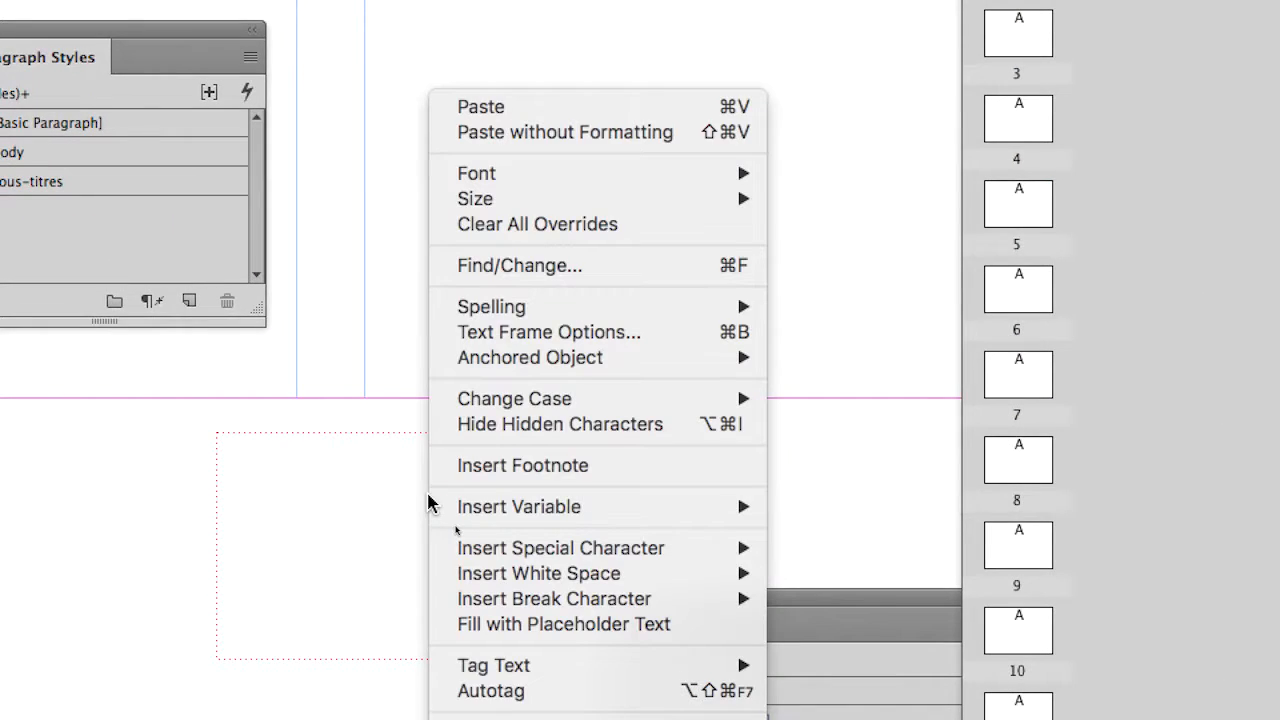
mouse_move(520, 548)
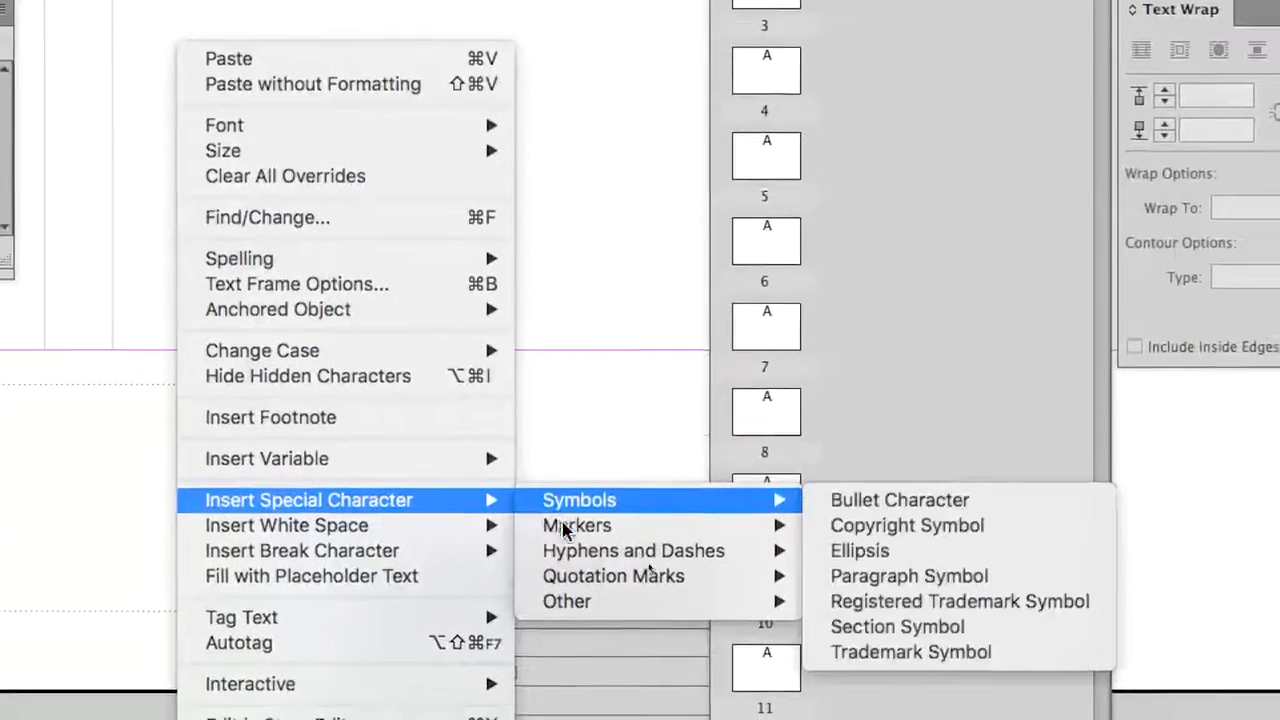
mouse_move(600, 526)
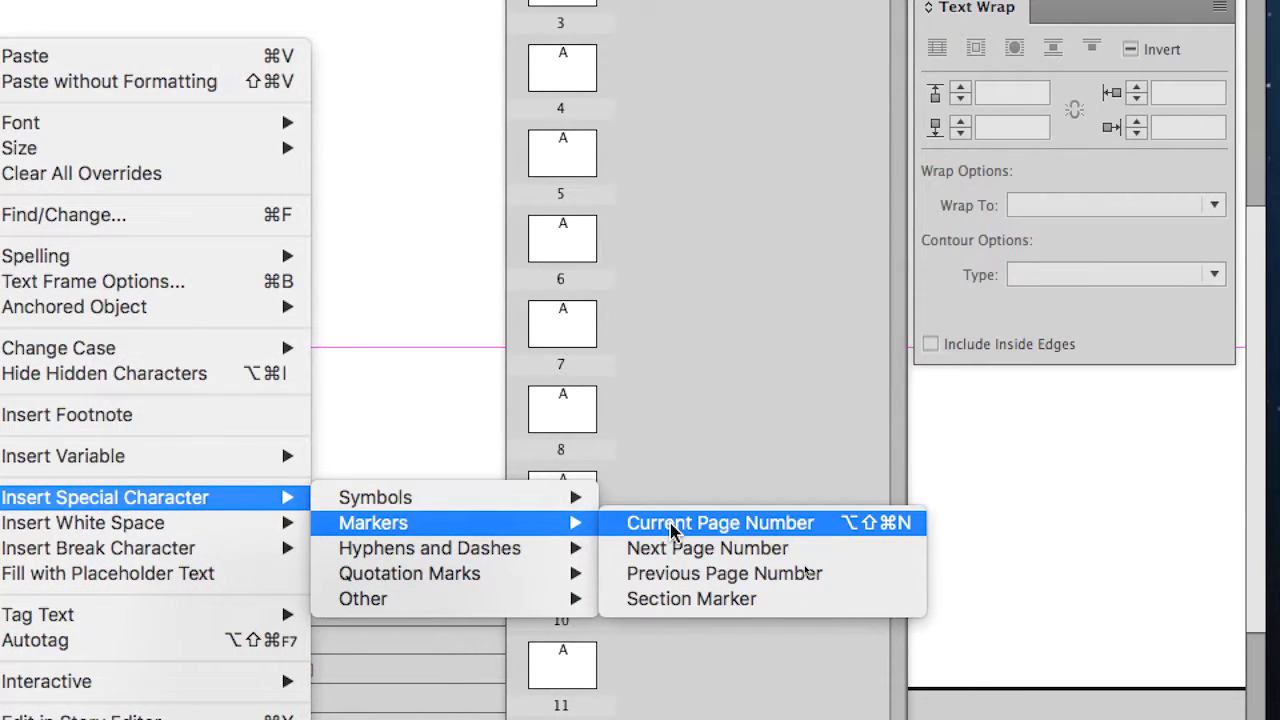
click(672, 523)
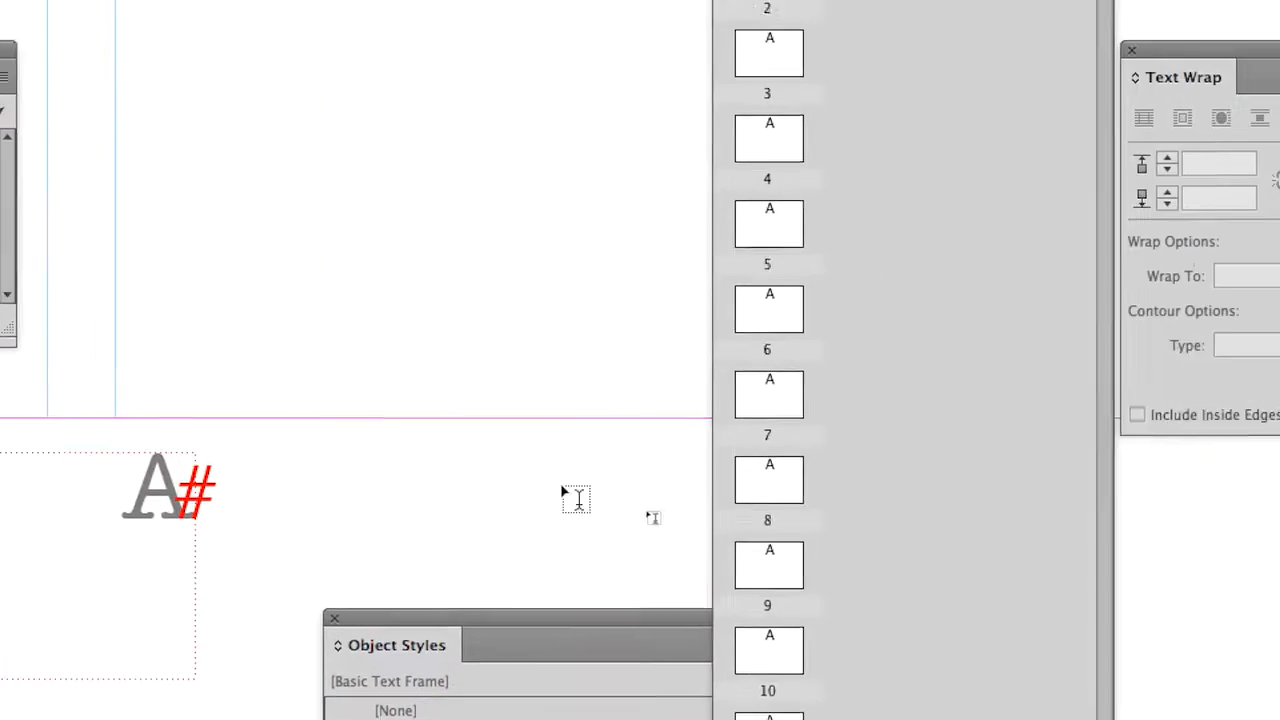
Step: Check the footer page number on pages 7 and 5
double_click(767, 405)
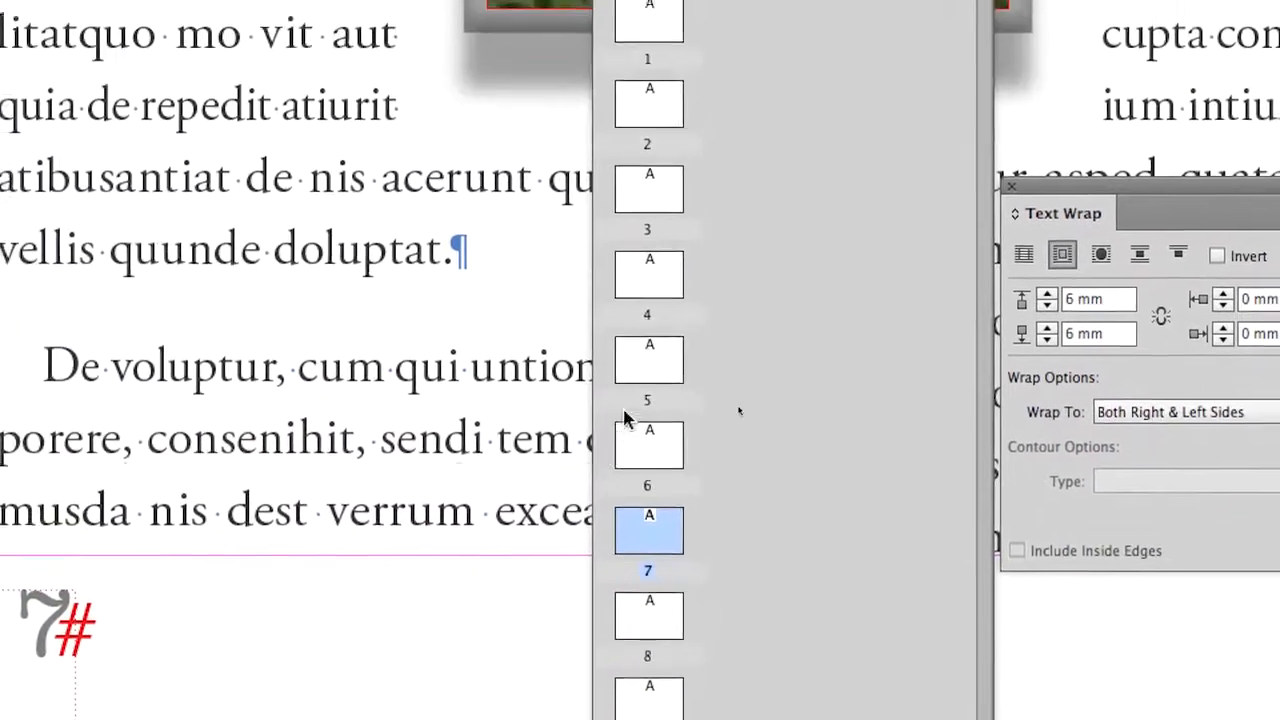
double_click(628, 385)
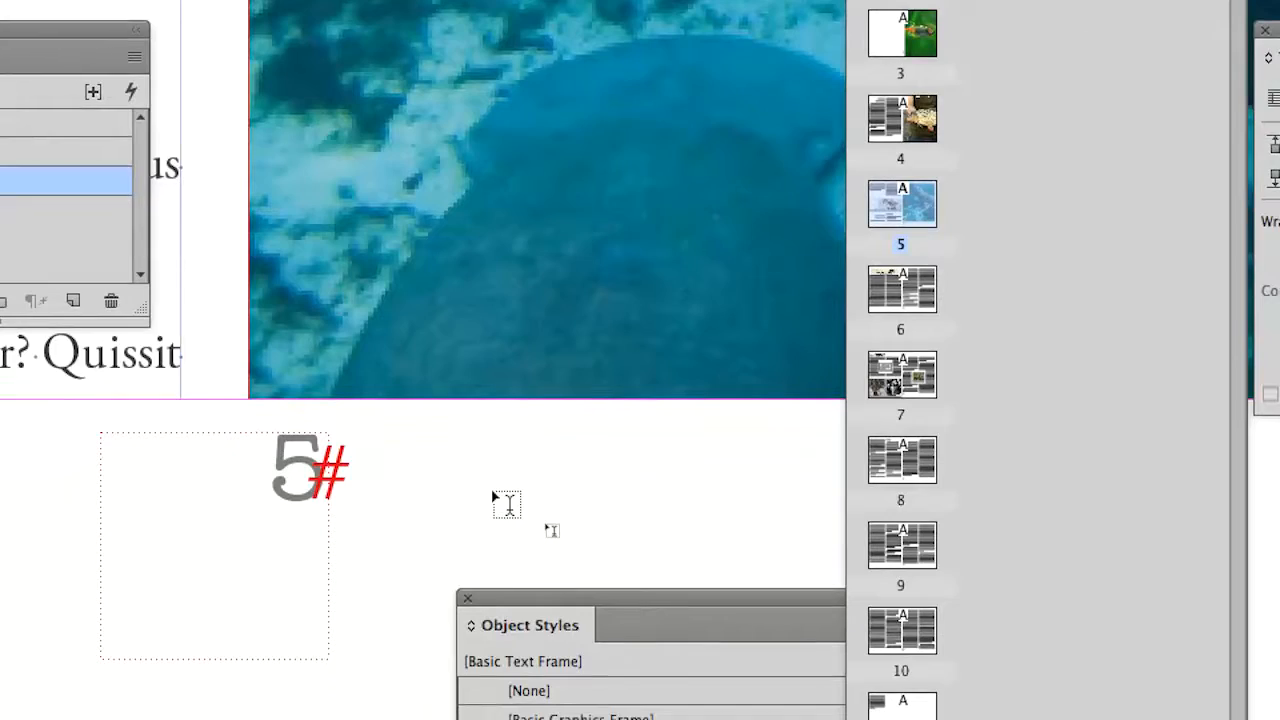
scroll(553, 530, down, 3)
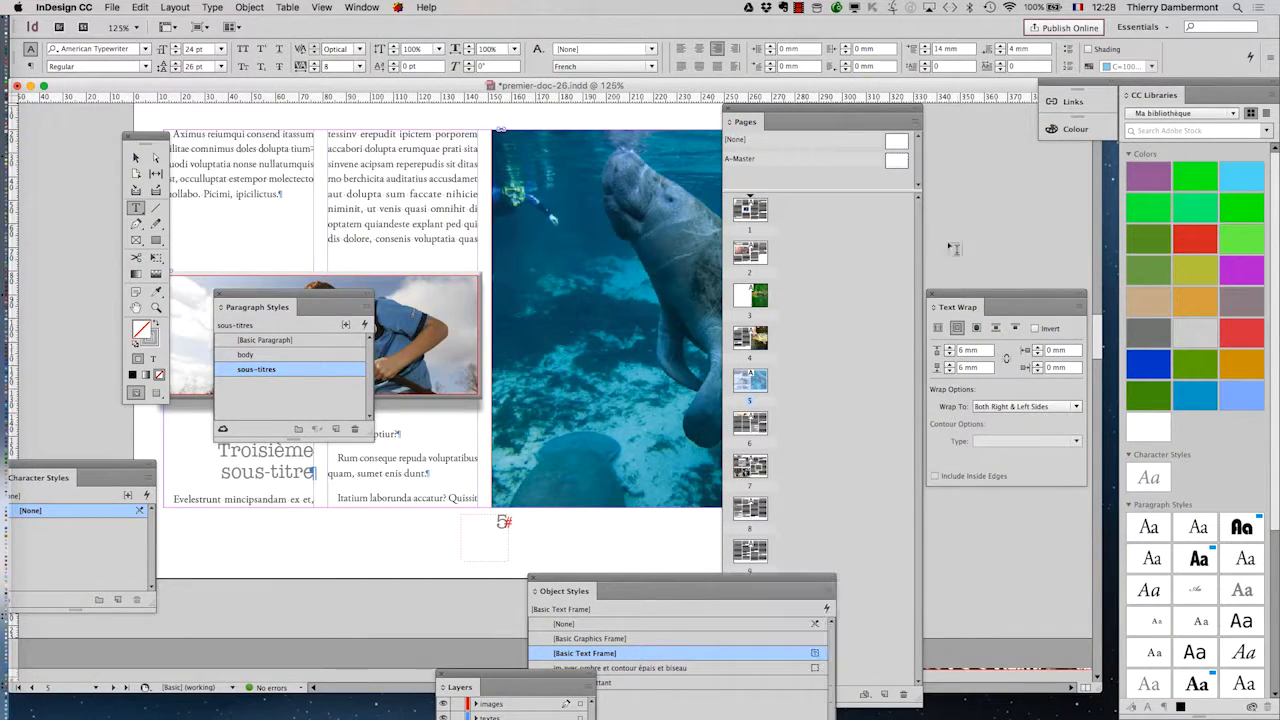
Step: Return to the A-Master page and select the footer text frame containing the page number marker
double_click(898, 162)
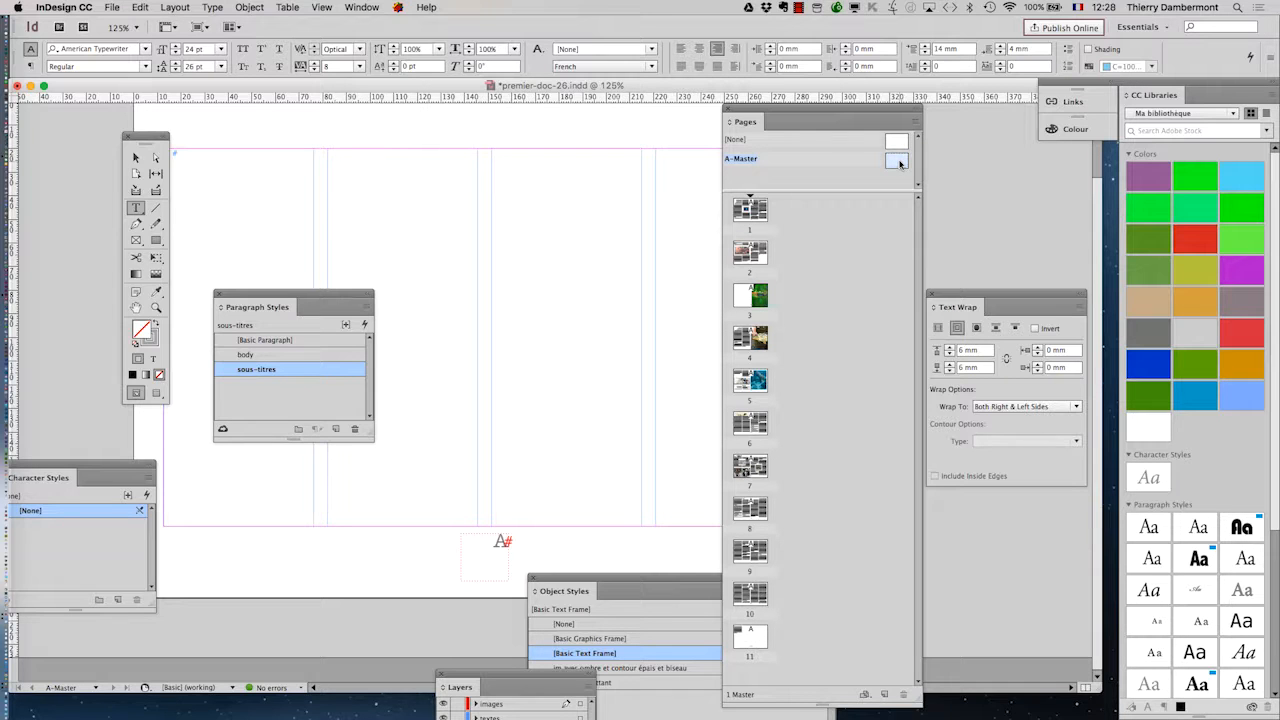
scroll(517, 555, up, 4)
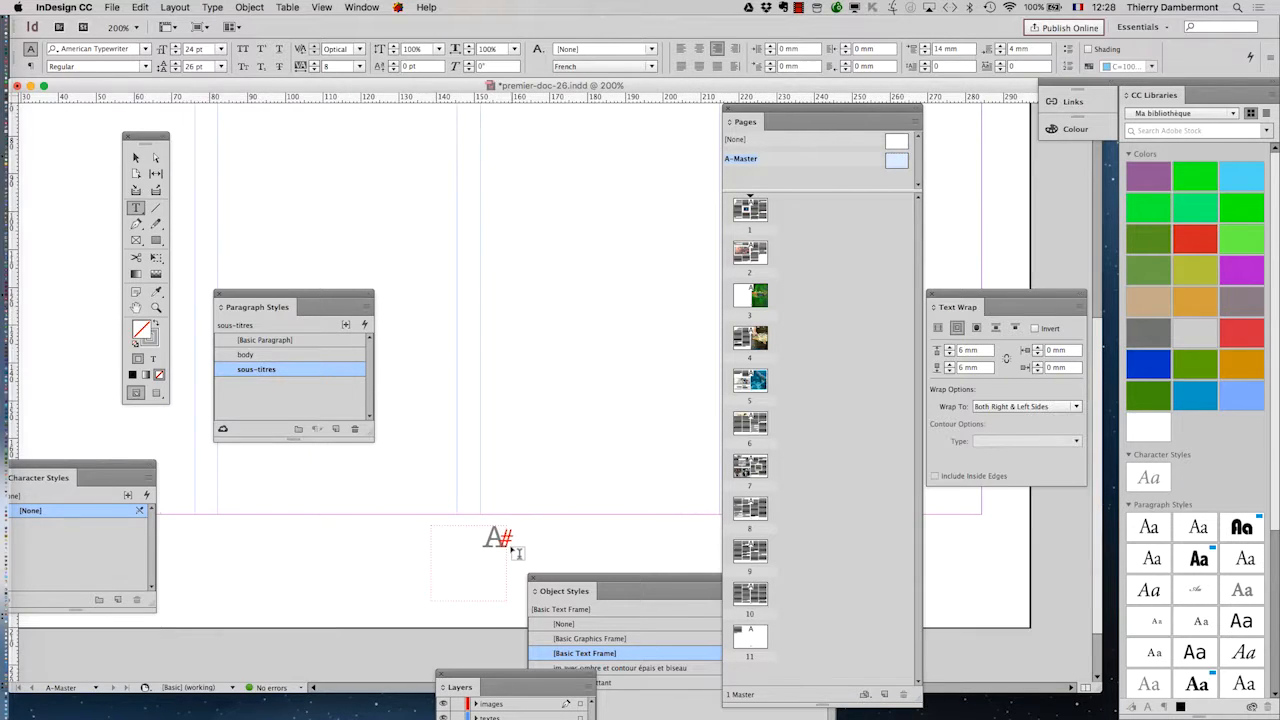
click(136, 307)
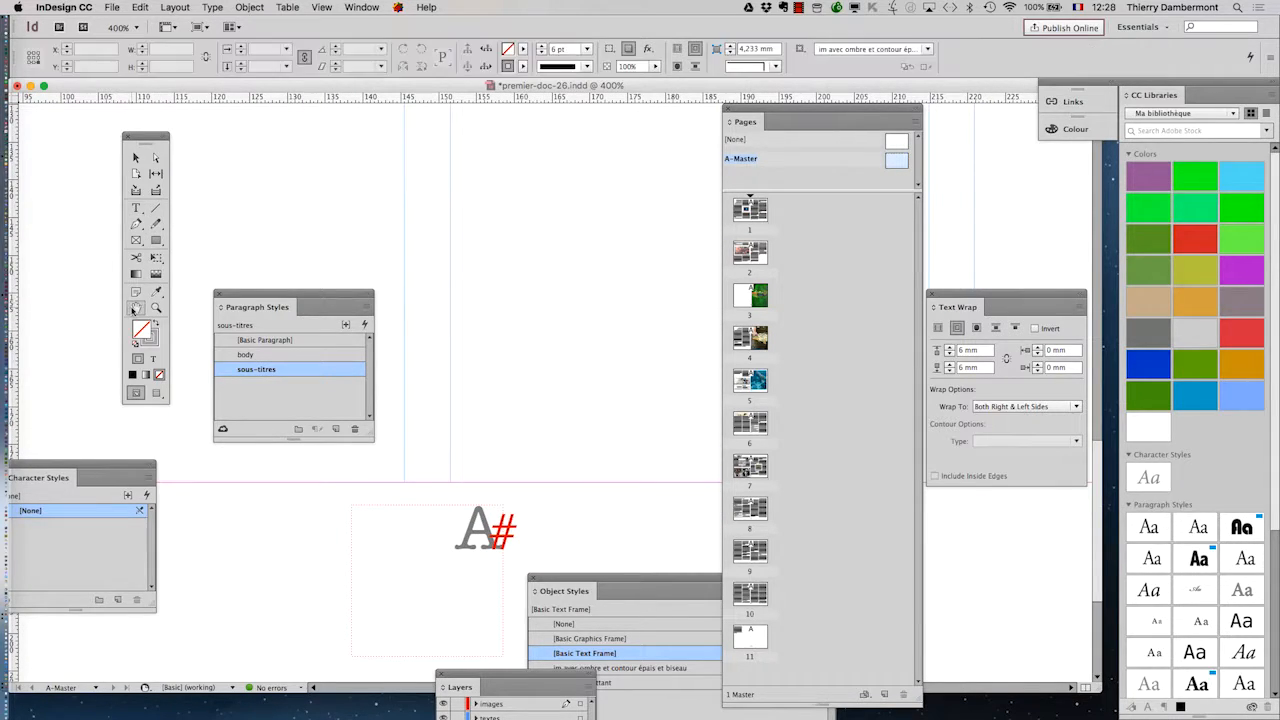
drag(516, 560, 596, 339)
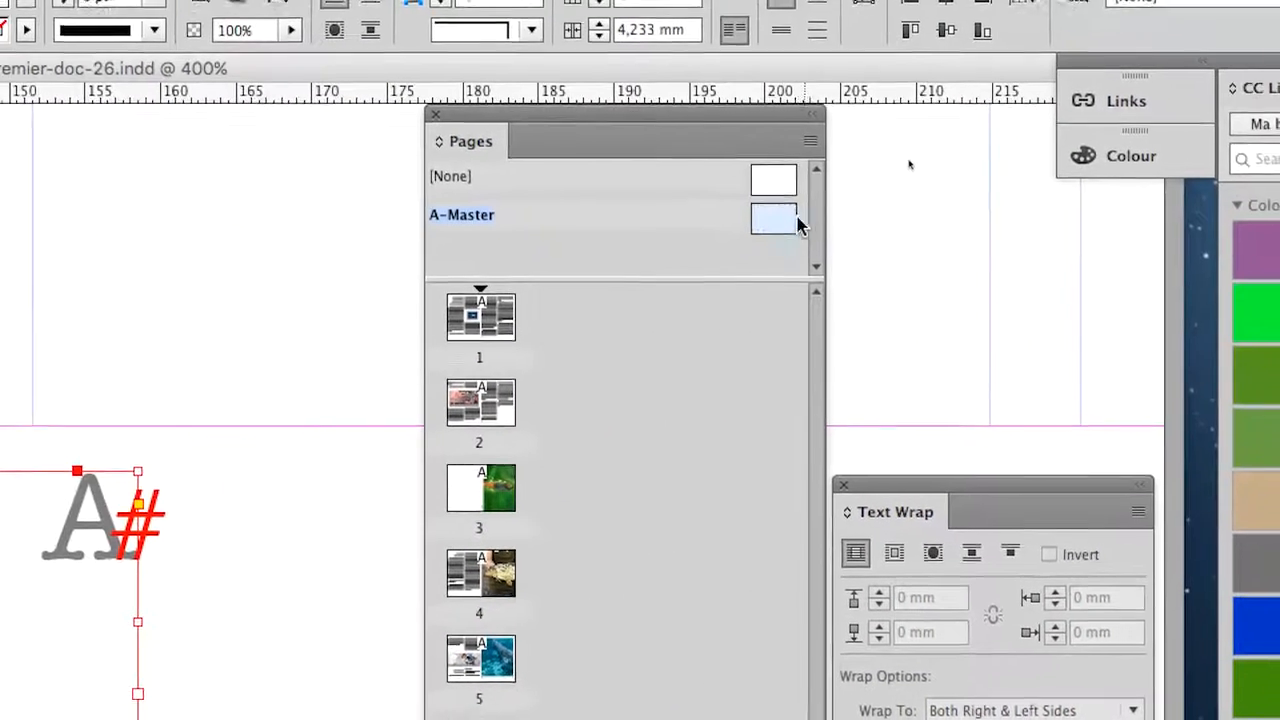
double_click(774, 219)
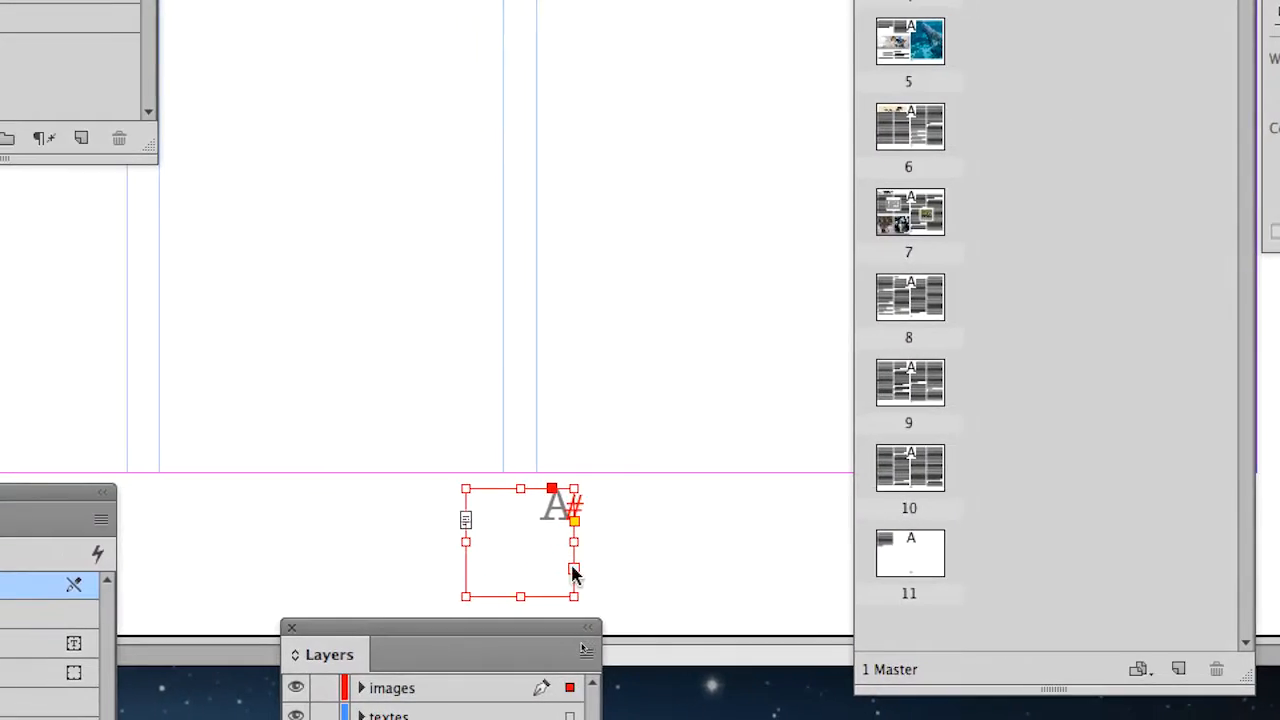
scroll(523, 566, down, 3)
scroll(452, 445, up, 2)
scroll(553, 533, up, 2)
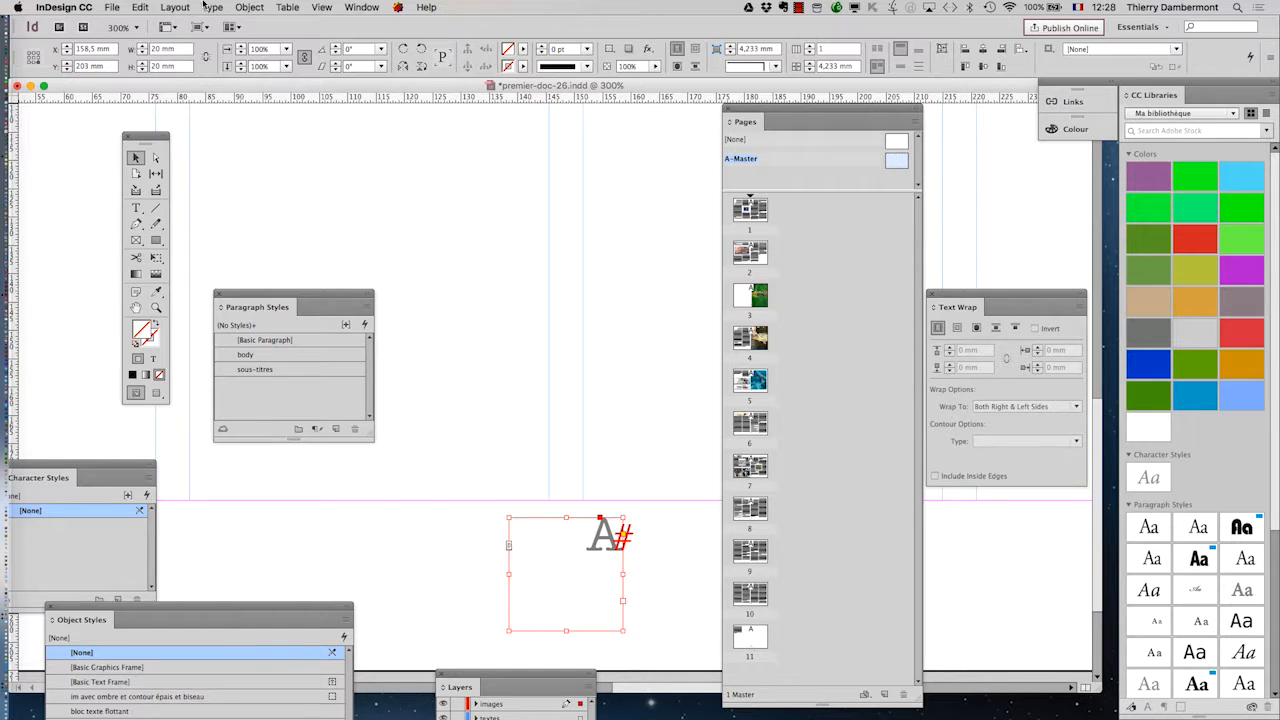
Step: Bring the Paragraph panel next to the footer frame and centre-align the page number horizontally
click(207, 7)
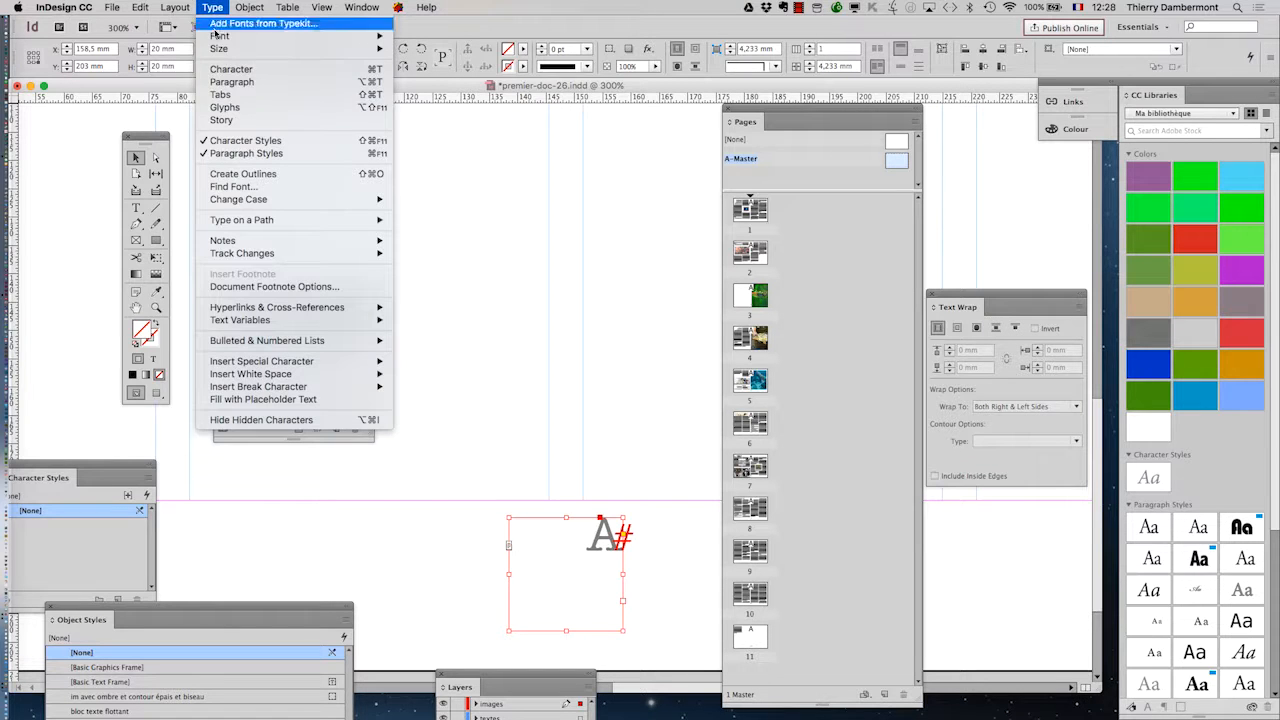
click(232, 81)
drag(516, 213, 437, 474)
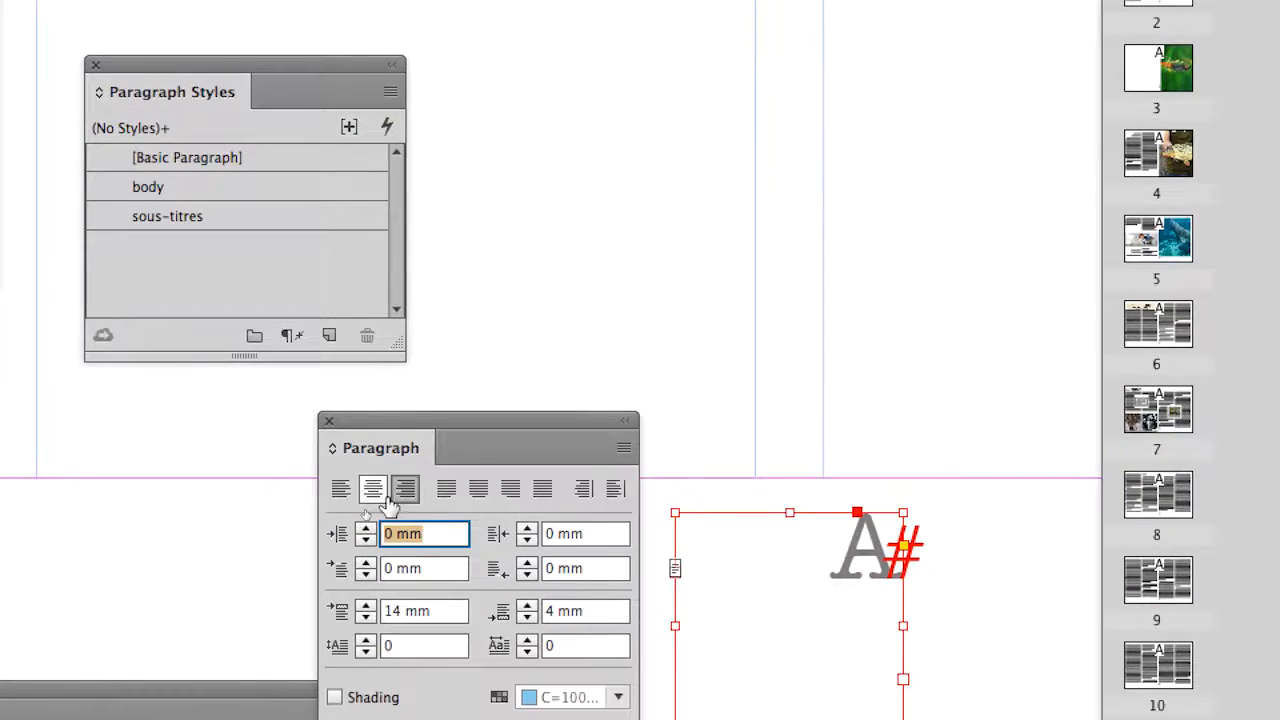
click(278, 541)
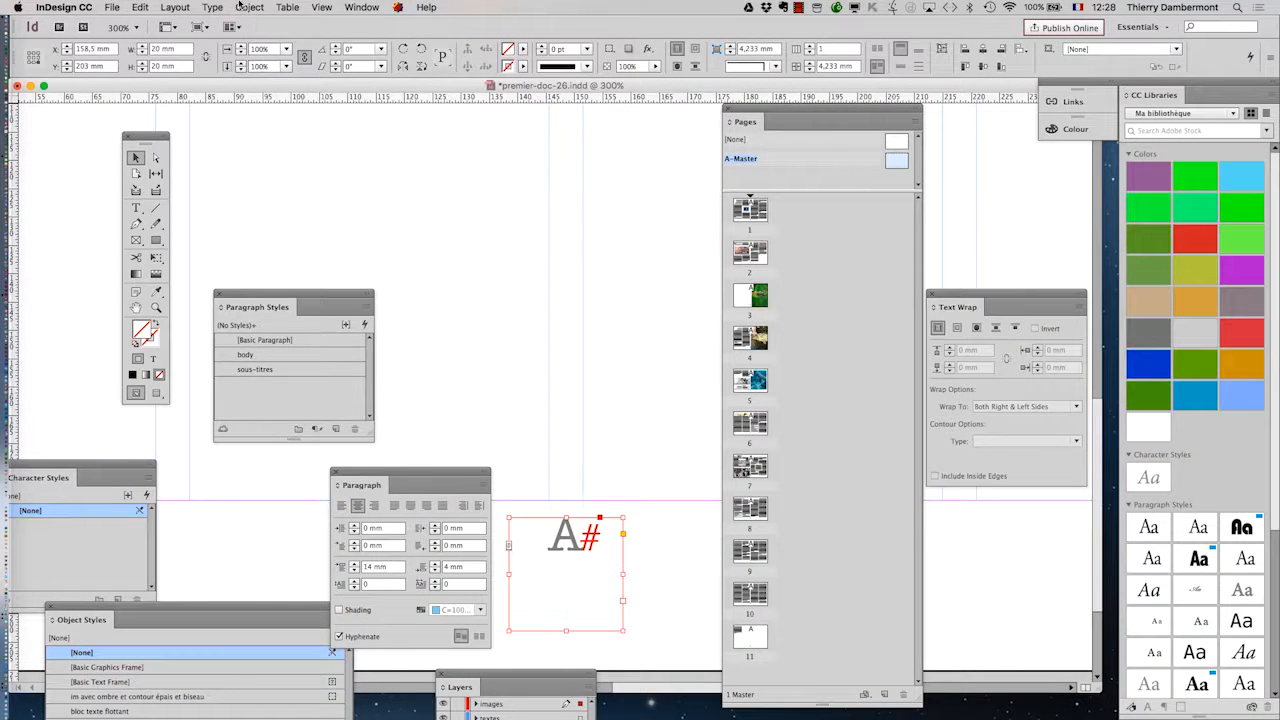
Step: Set the footer text frame's vertical justification to Centre in the Text Frame Options
click(249, 7)
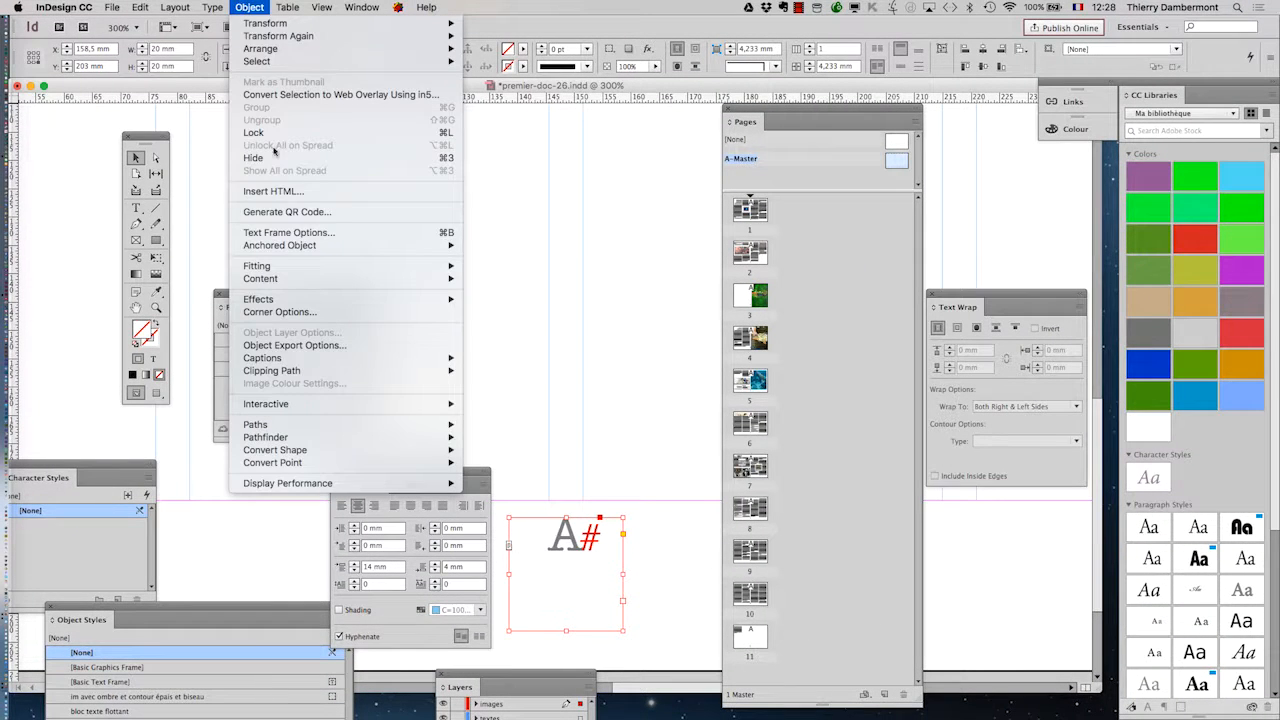
click(283, 234)
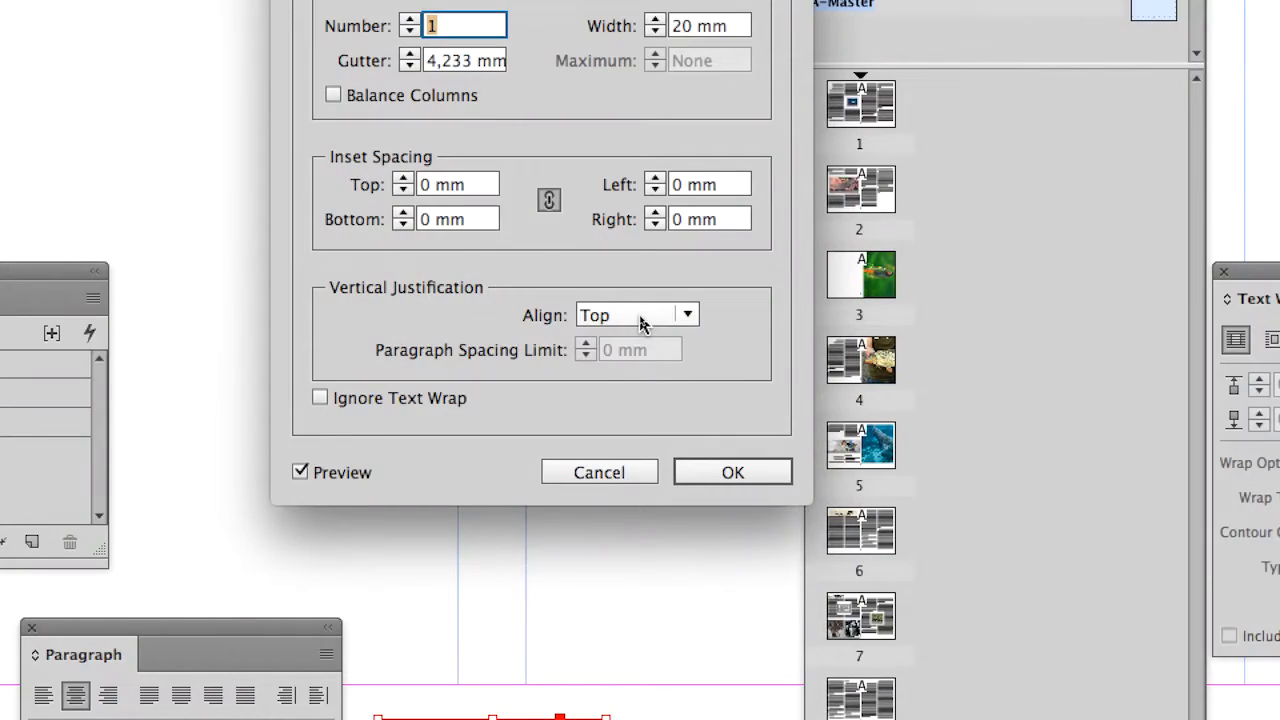
click(641, 317)
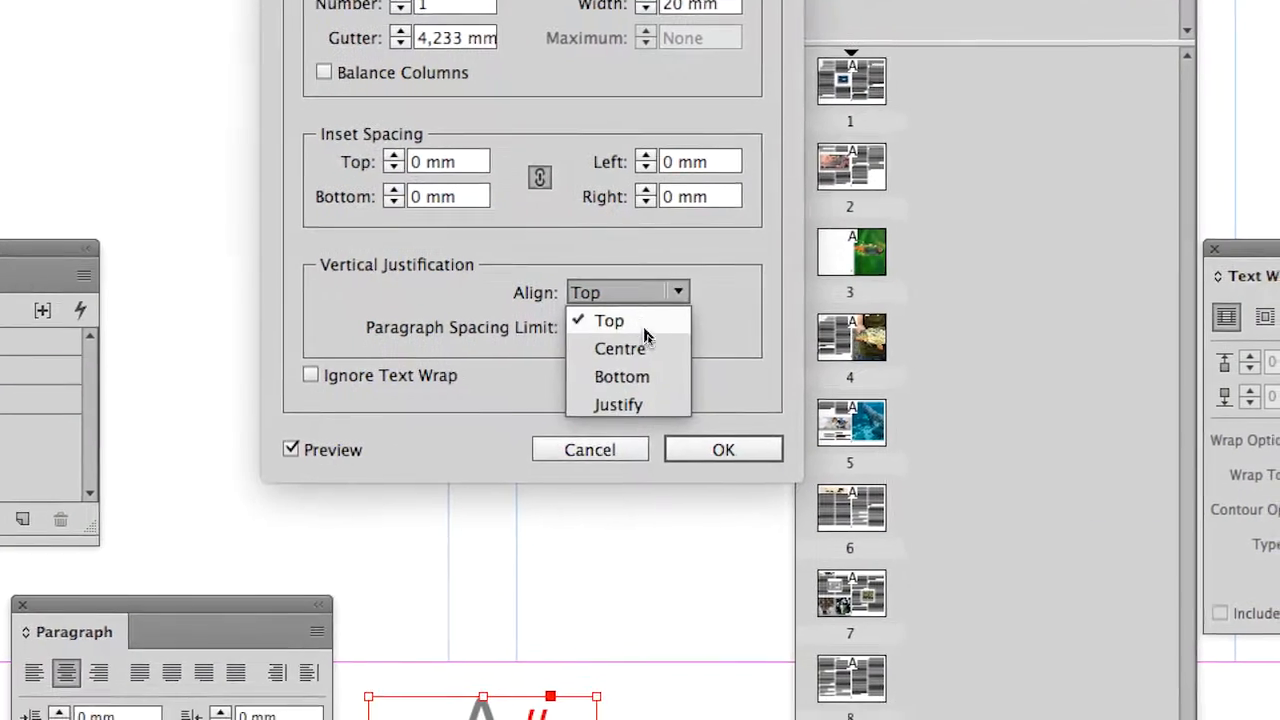
click(641, 343)
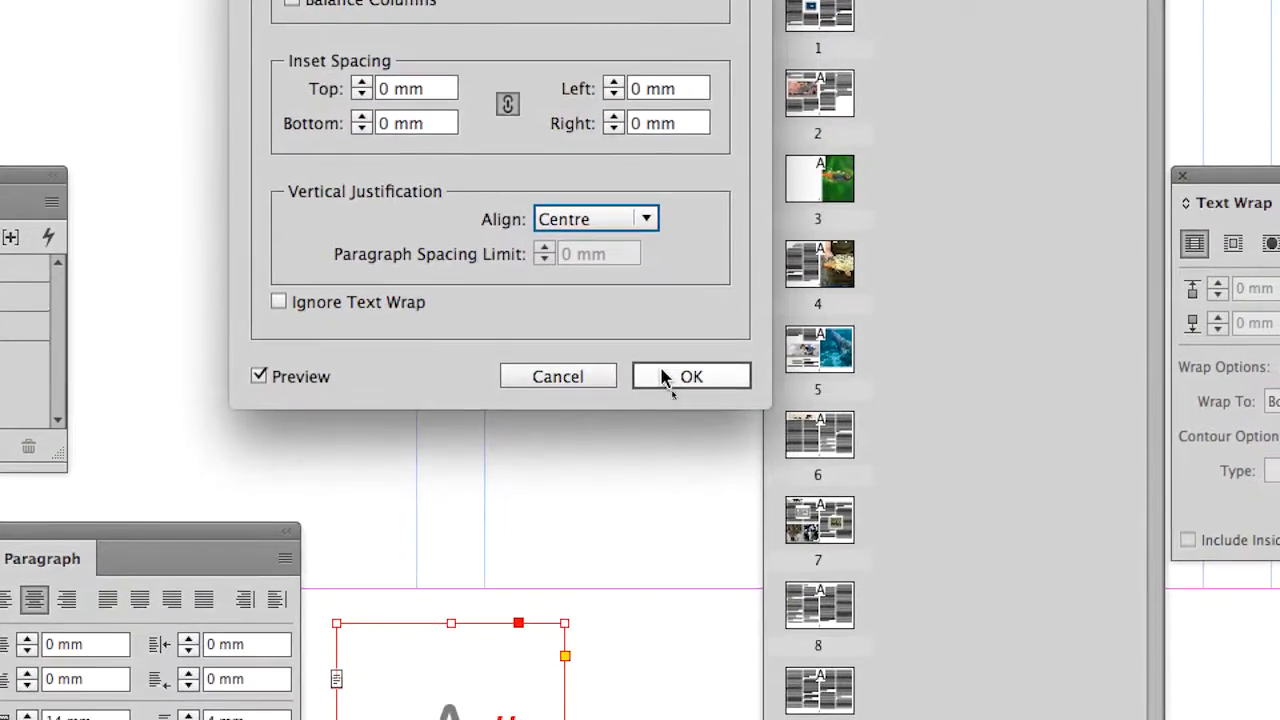
click(704, 435)
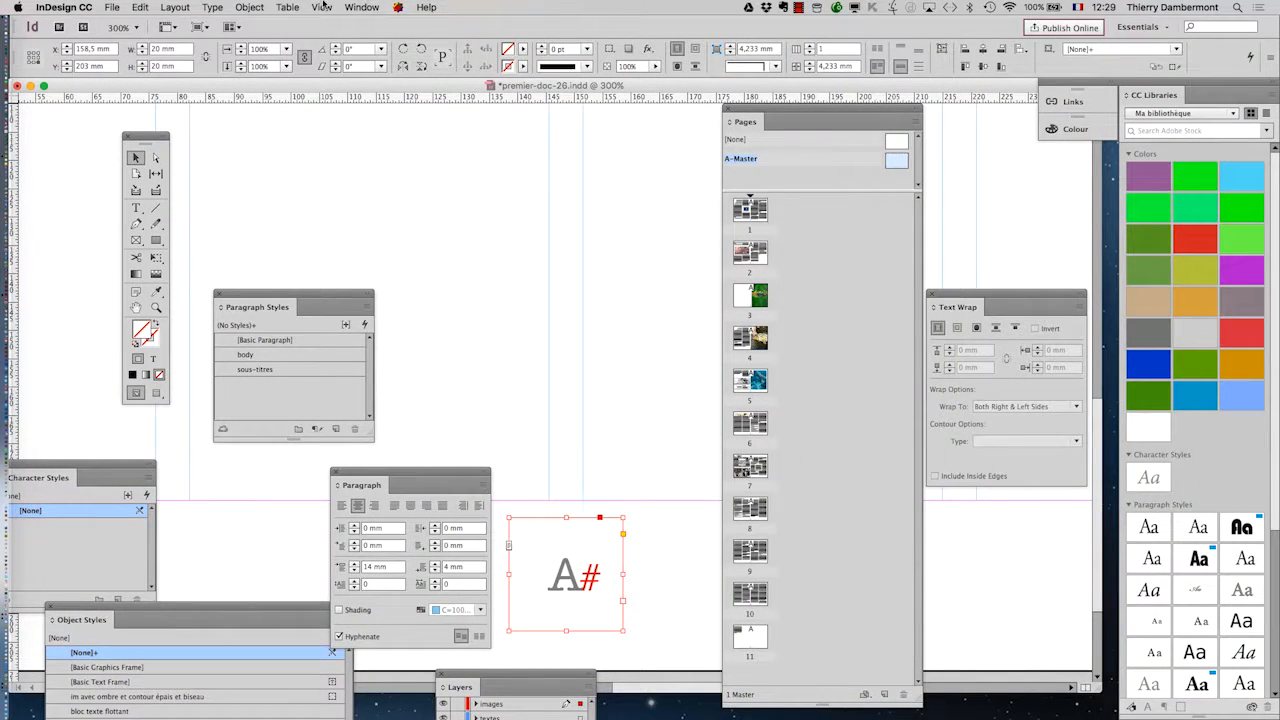
Step: Bring the Swatches panel into the workspace and fill the footer page number frame with the C=100 M=0 Y=0 K=0 swatch
click(360, 7)
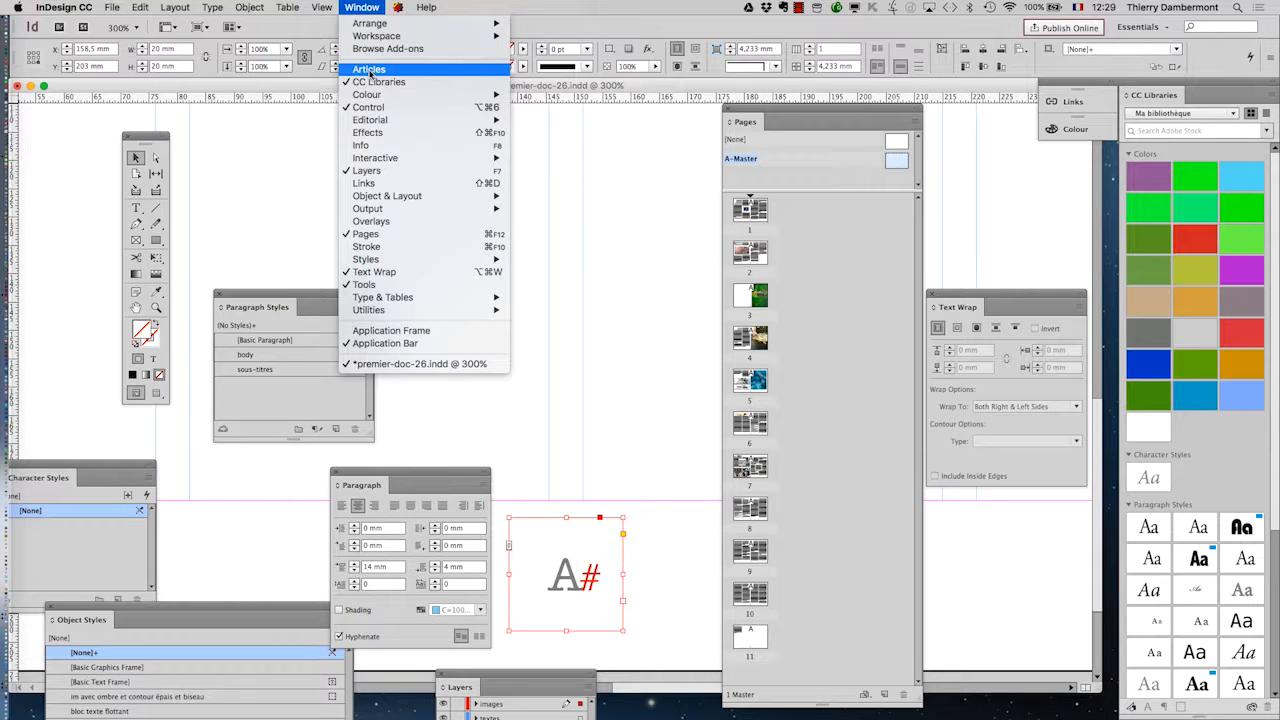
mouse_move(402, 96)
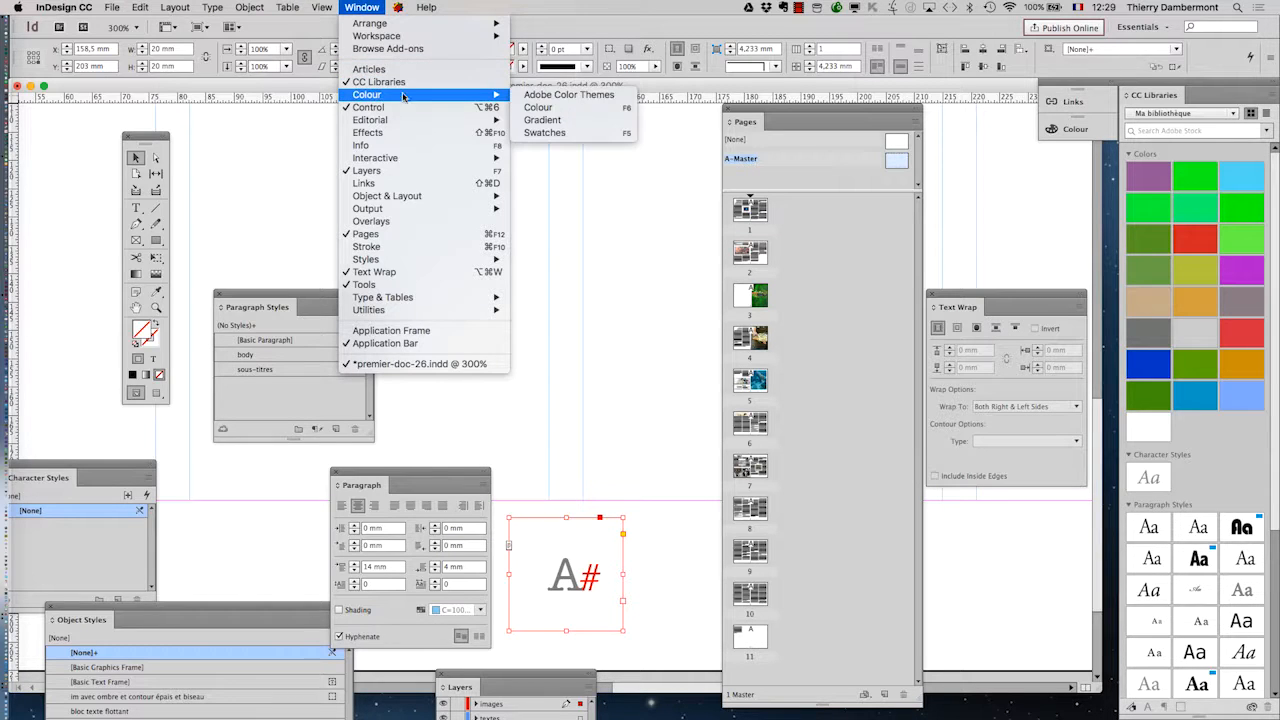
click(593, 133)
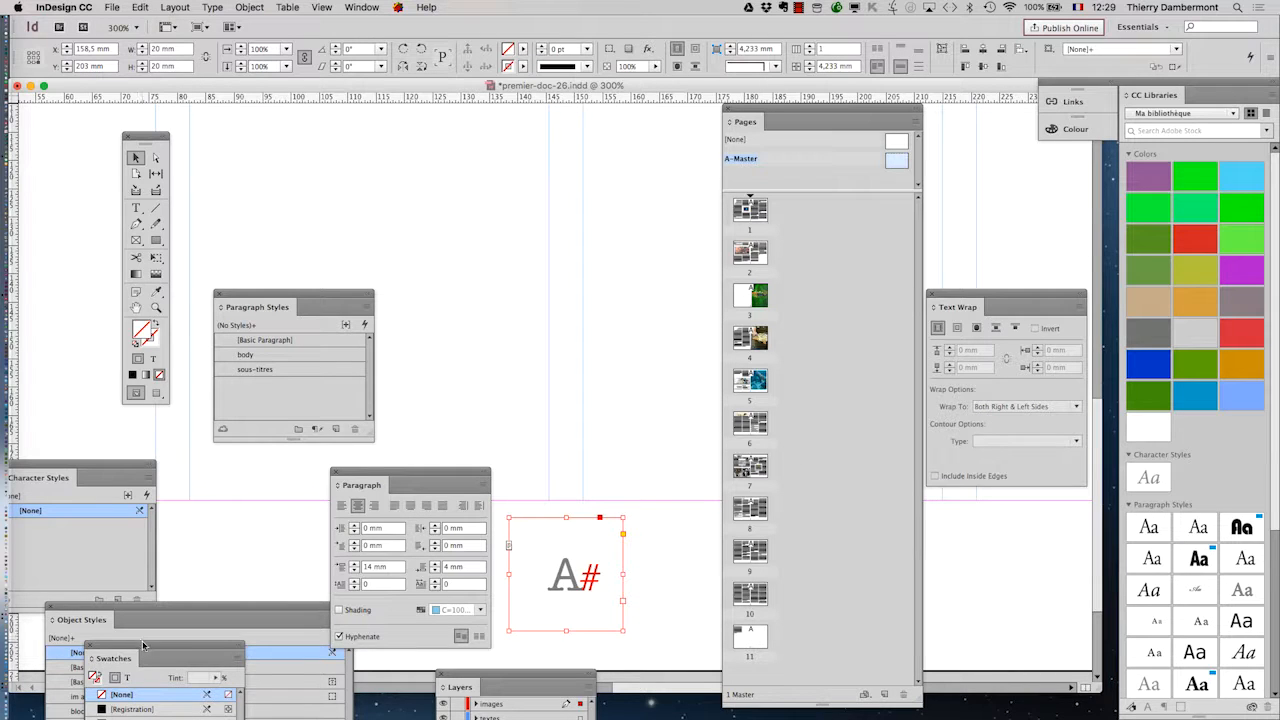
drag(142, 644, 485, 139)
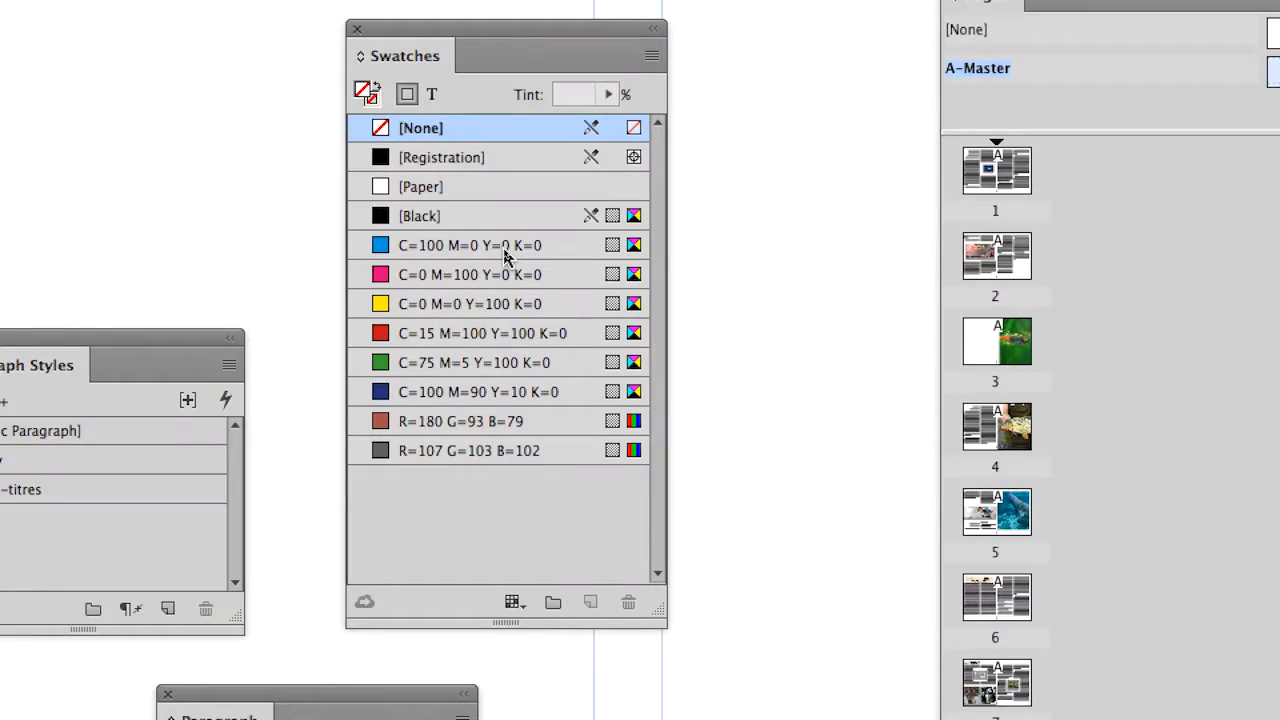
click(504, 248)
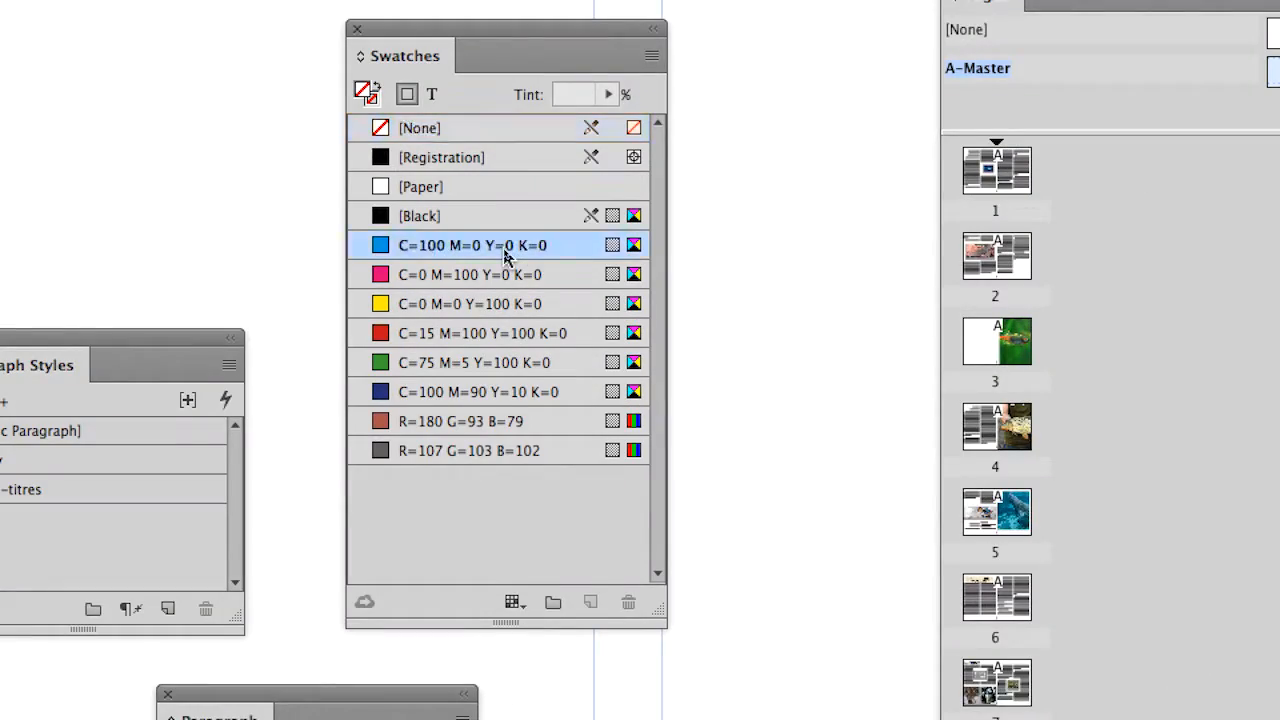
Step: Move the Swatches panel beside the footer frame and set its fill tint to 18%
drag(500, 190, 918, 708)
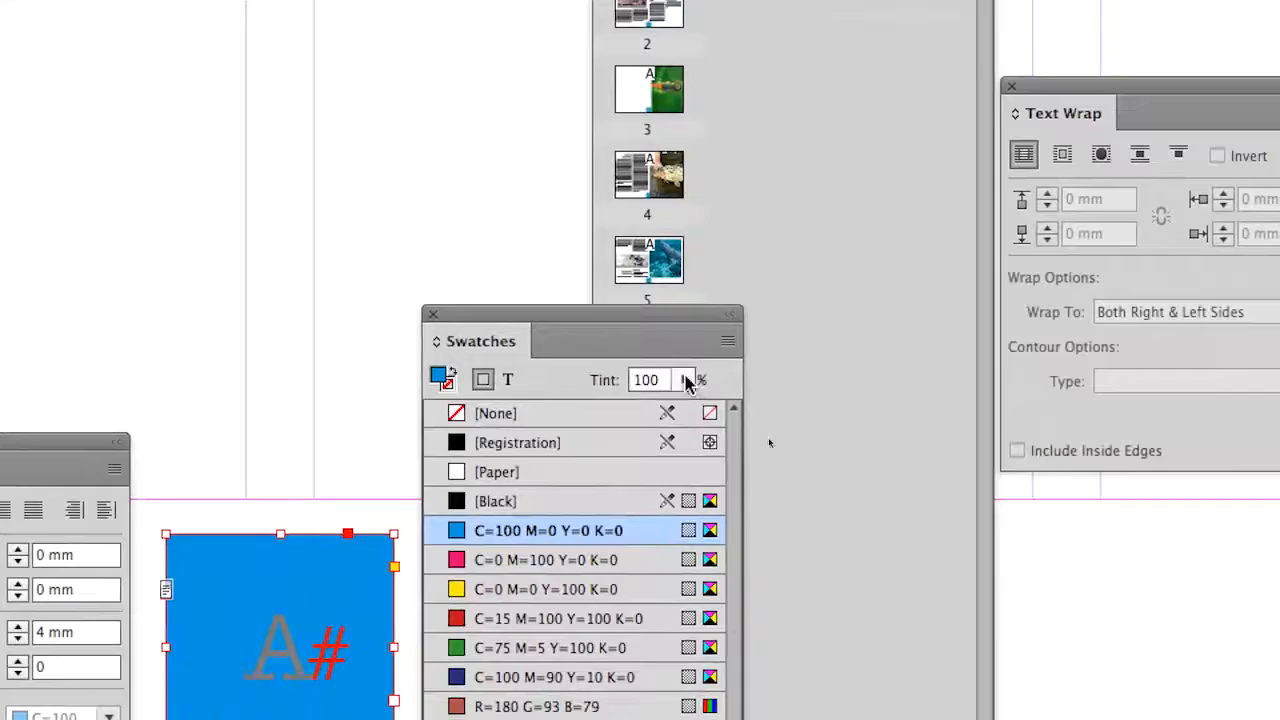
click(766, 415)
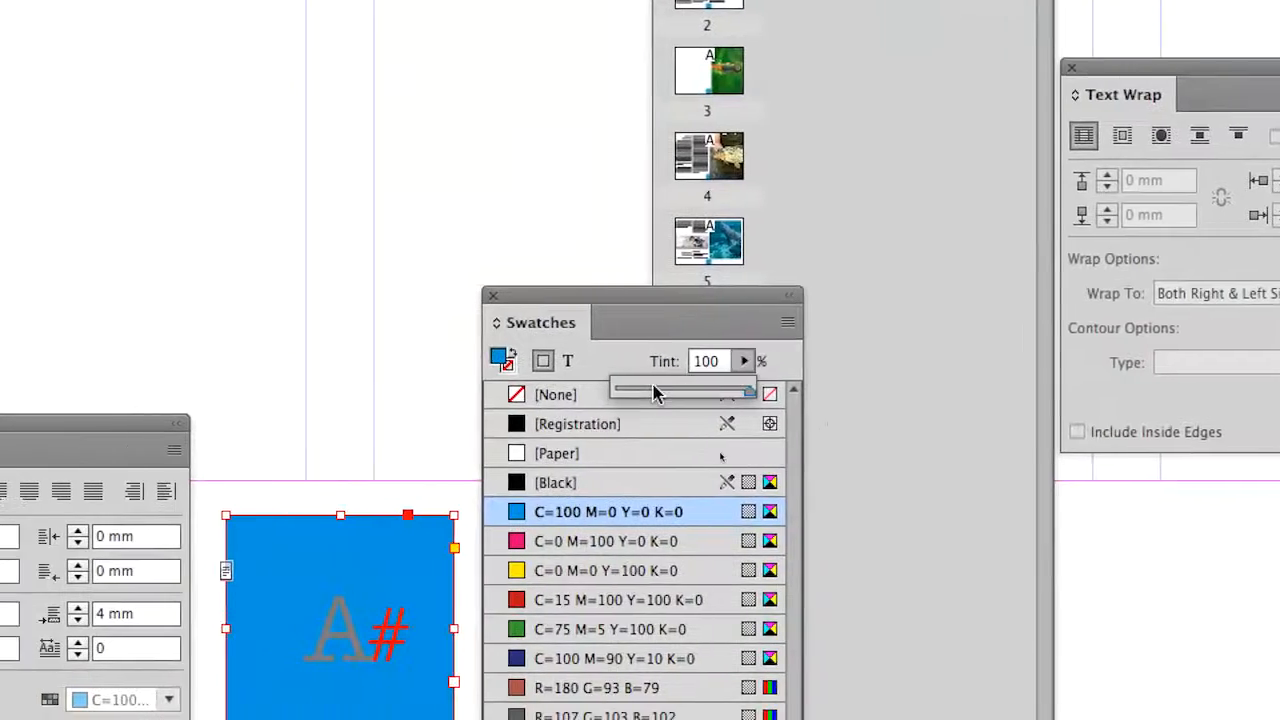
drag(680, 445, 663, 447)
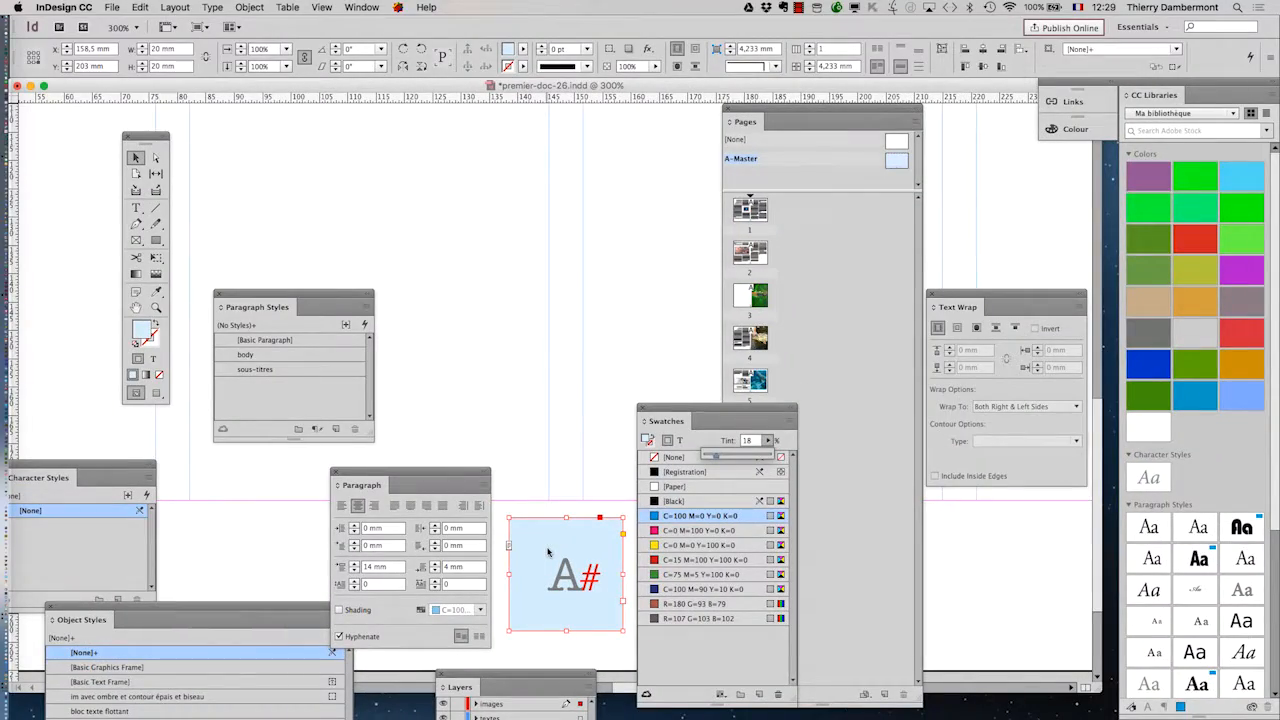
Step: Show page 3 in Preview mode and move the Pages and Swatches panels clear of the page
double_click(755, 288)
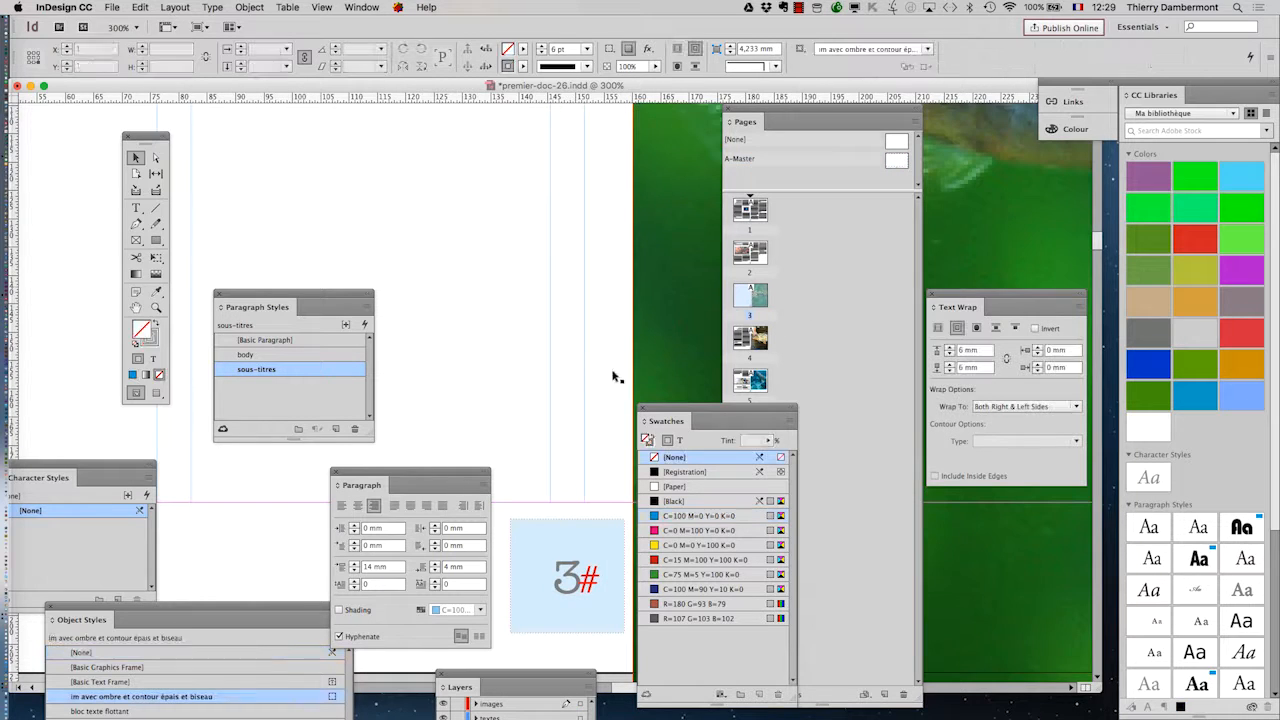
scroll(583, 368, down, 1)
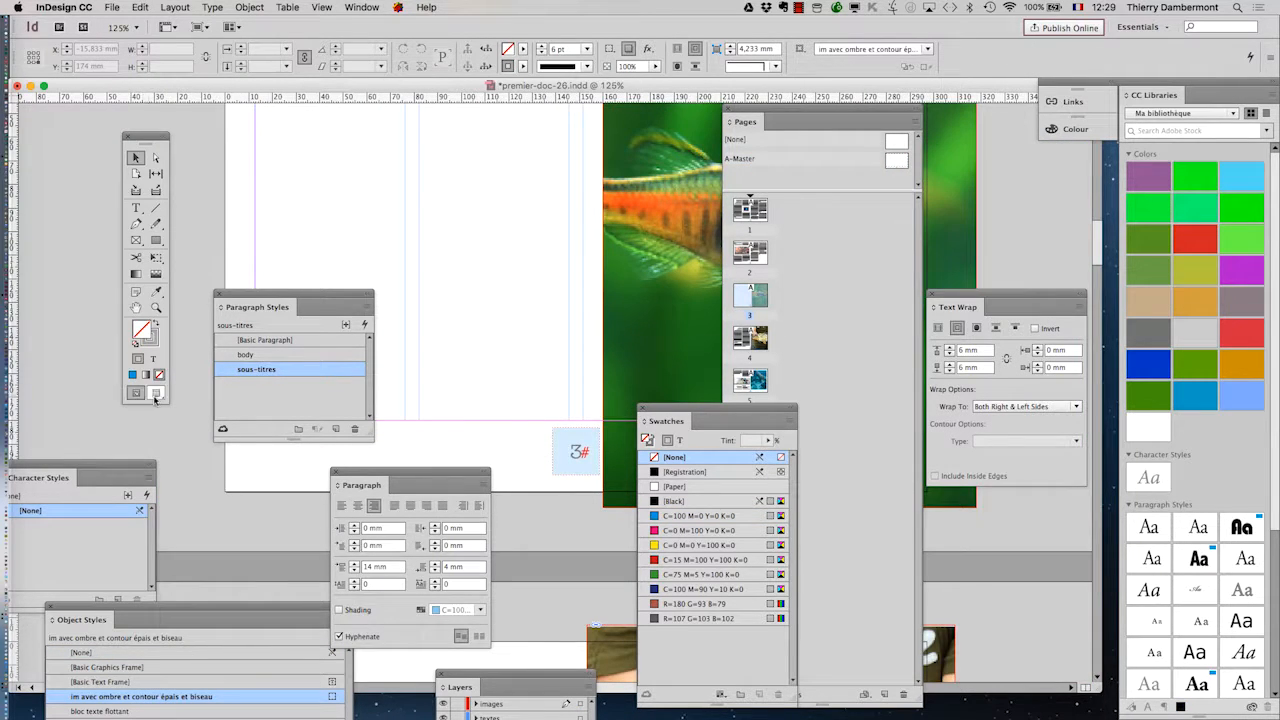
click(155, 393)
drag(784, 113, 1067, 153)
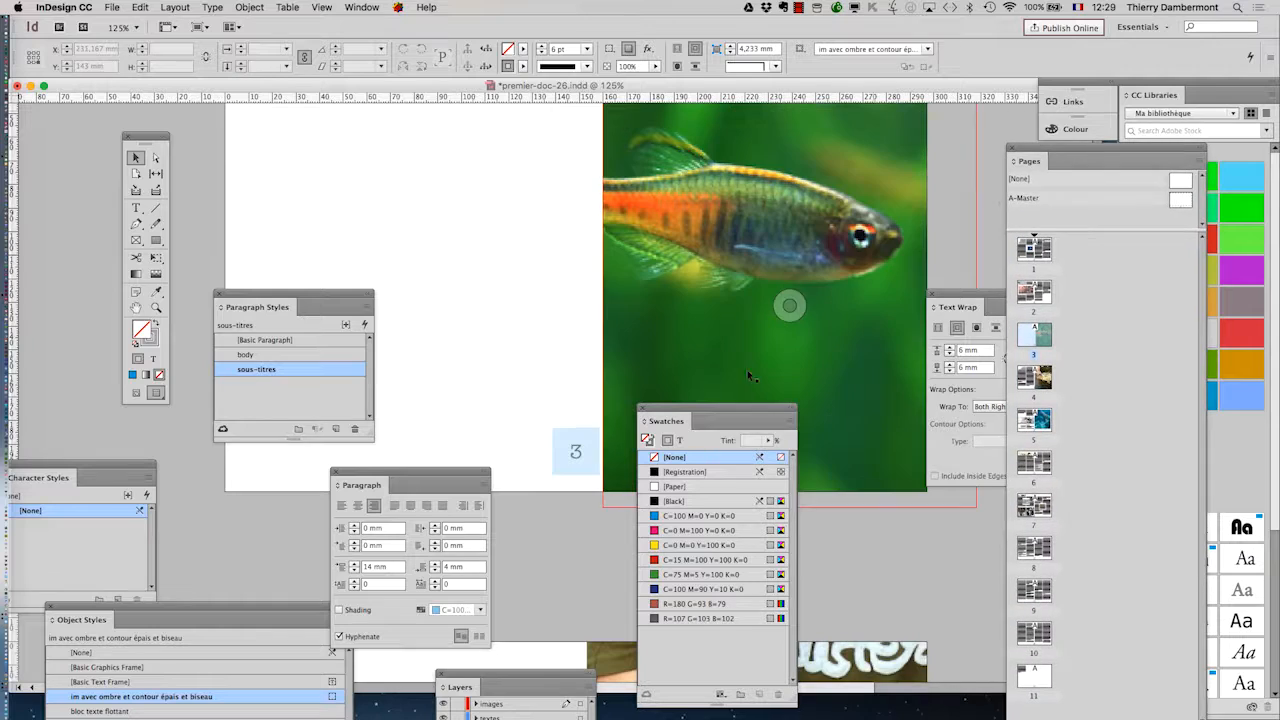
drag(738, 410, 804, 516)
Step: Check the tinted page number footer on pages 6, 4, 2, 1 and 7
double_click(1045, 479)
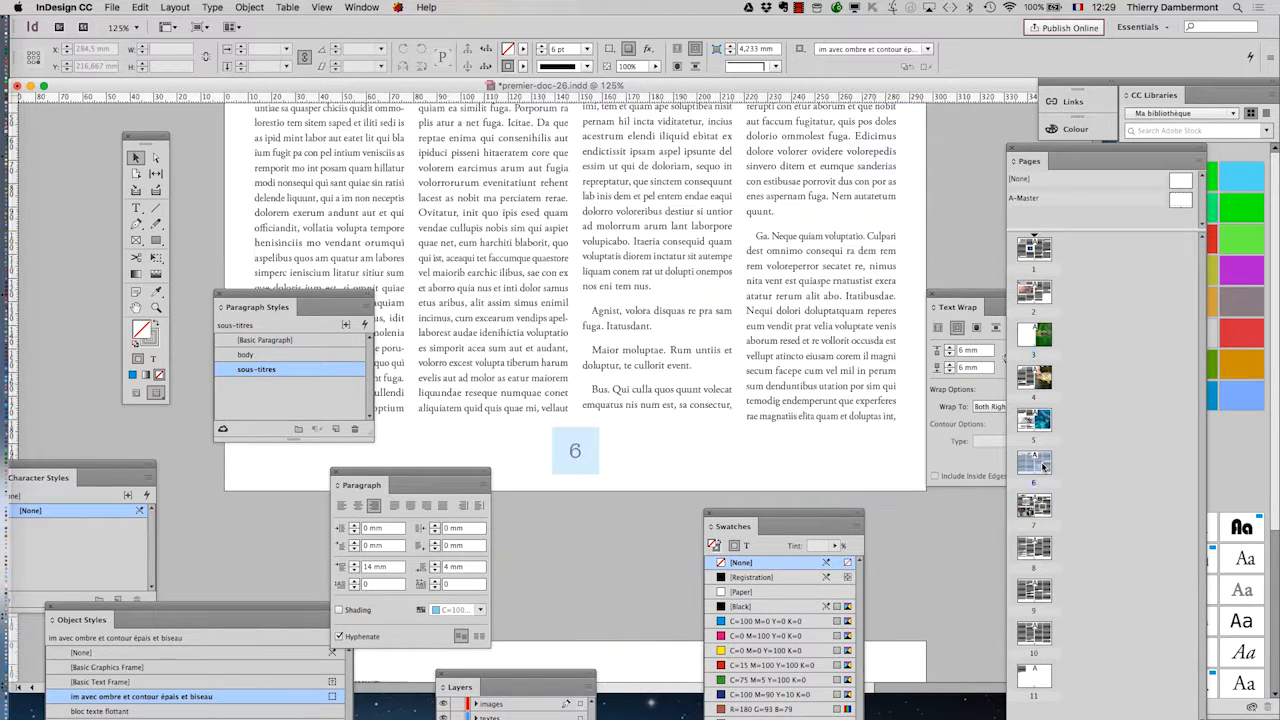
scroll(804, 414, down, 2)
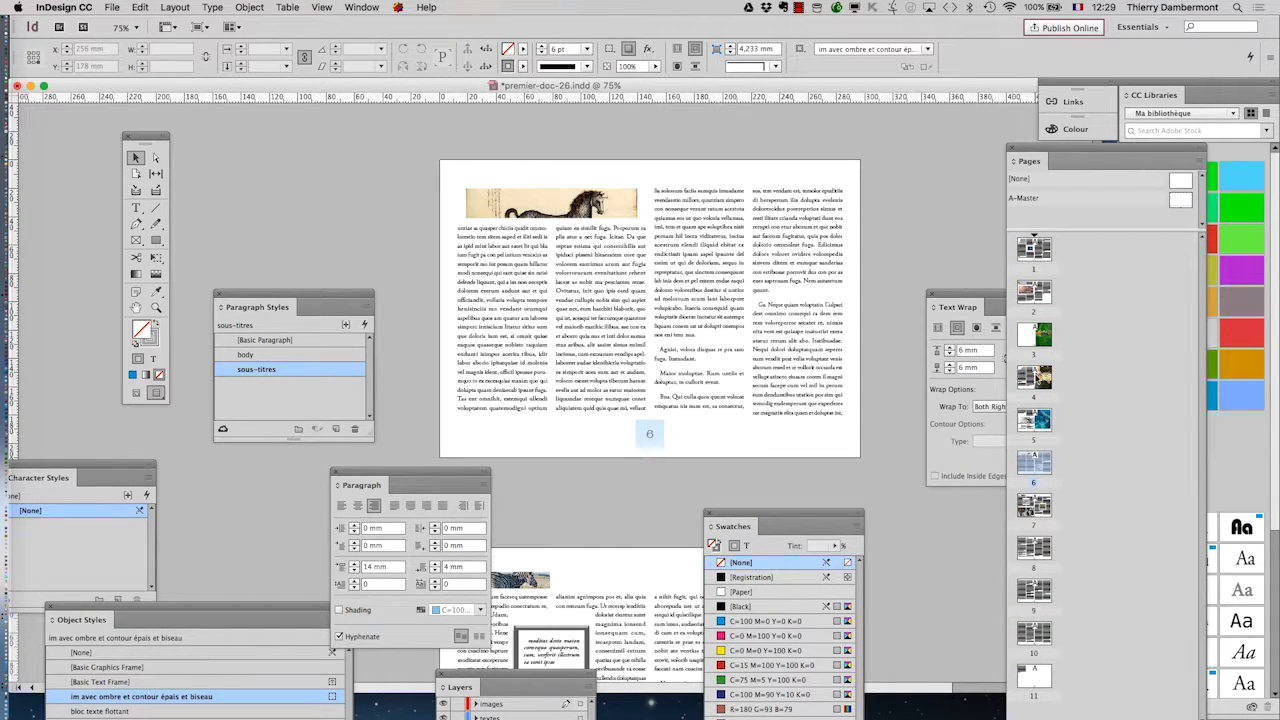
double_click(1035, 372)
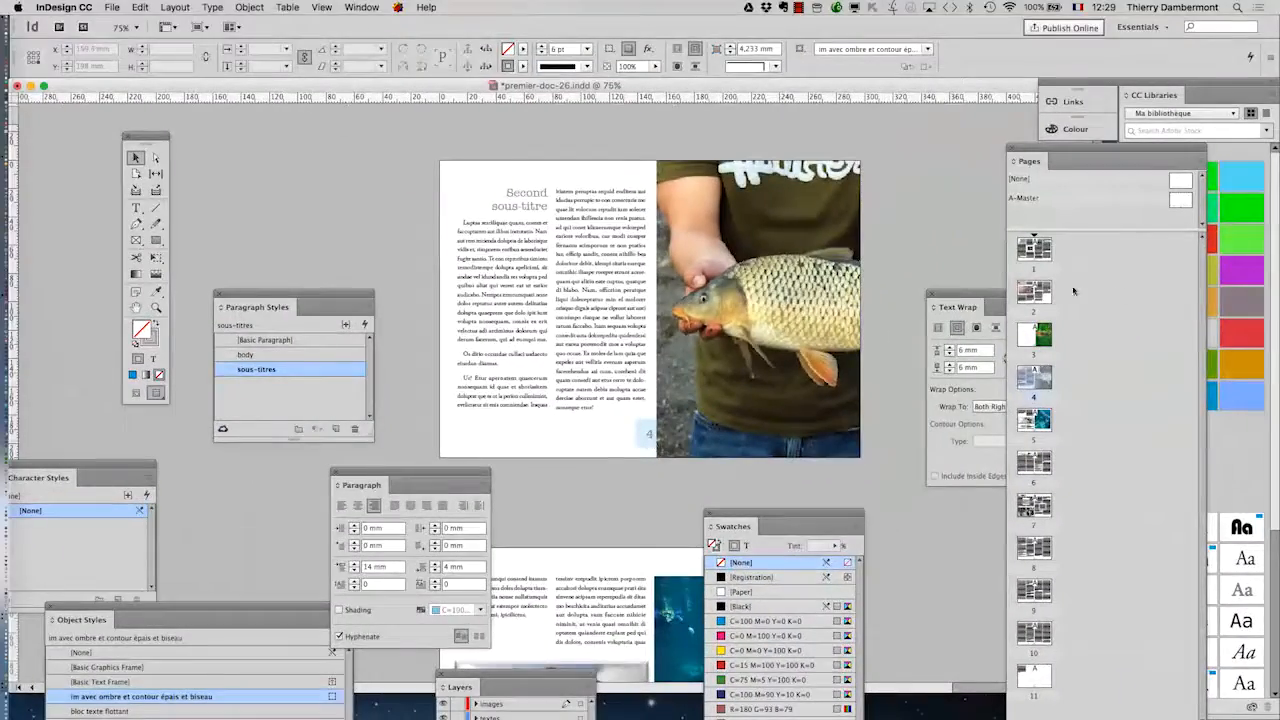
double_click(1036, 299)
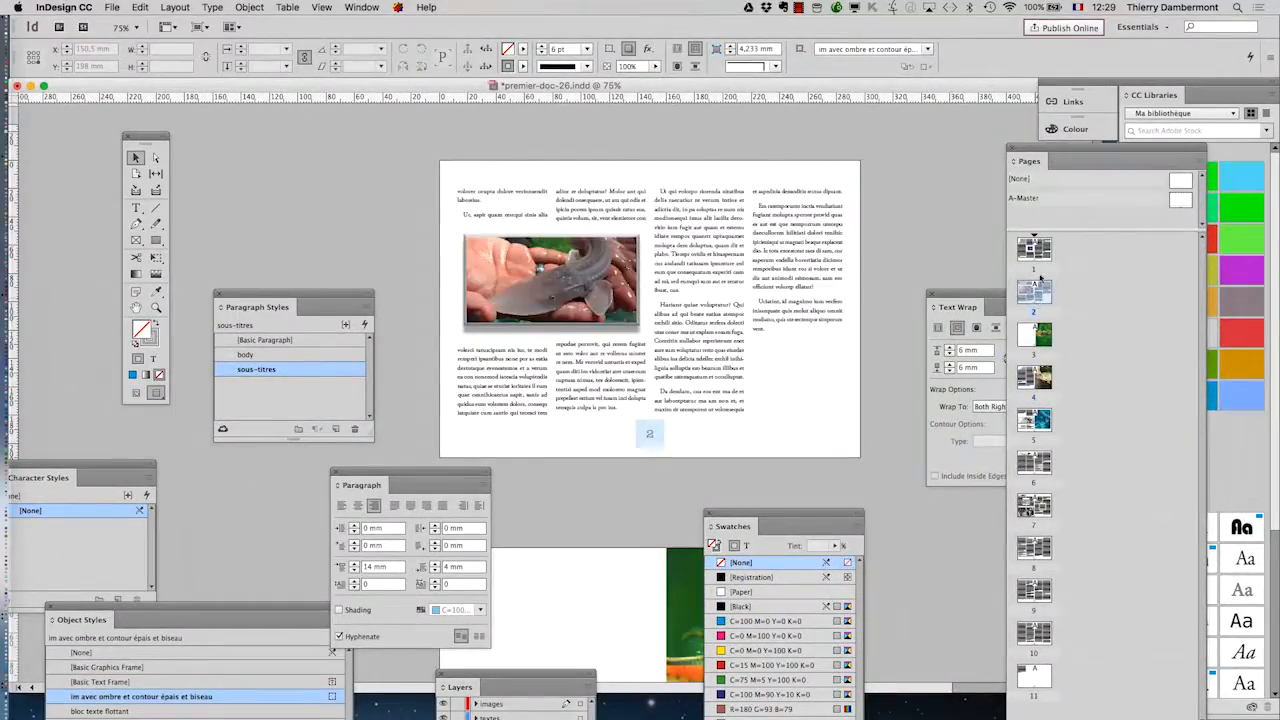
double_click(1038, 252)
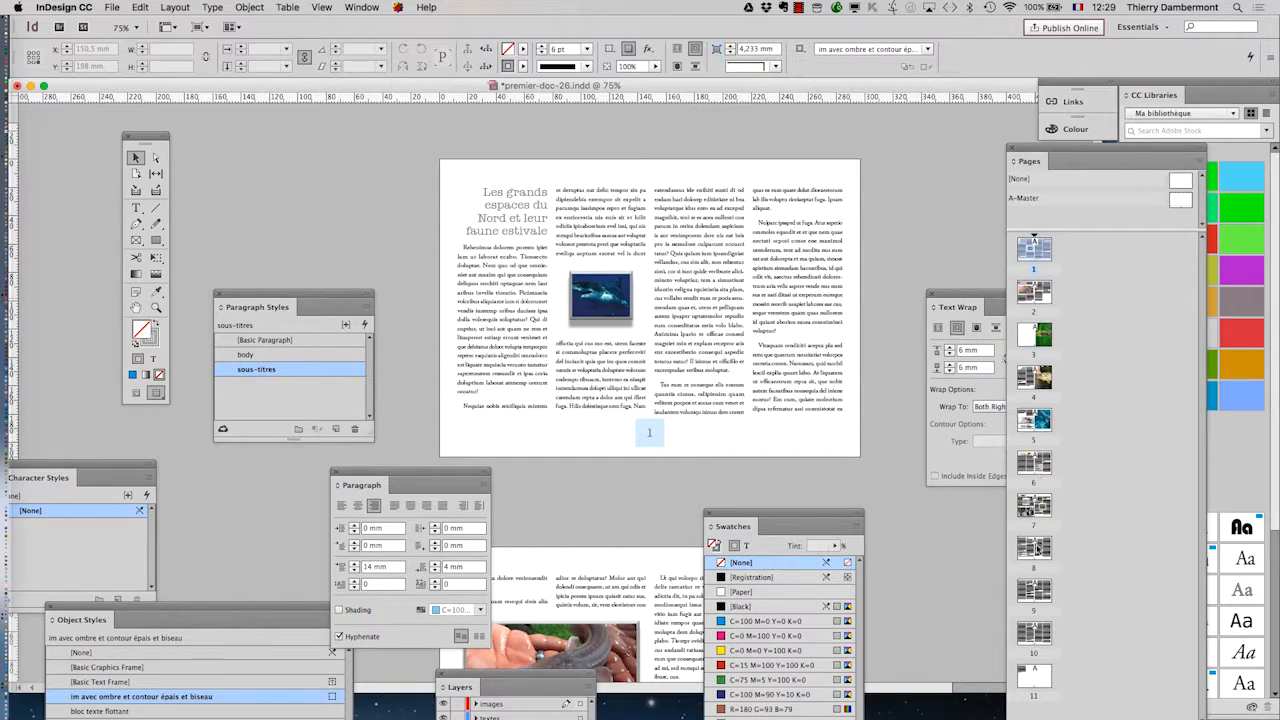
double_click(1040, 508)
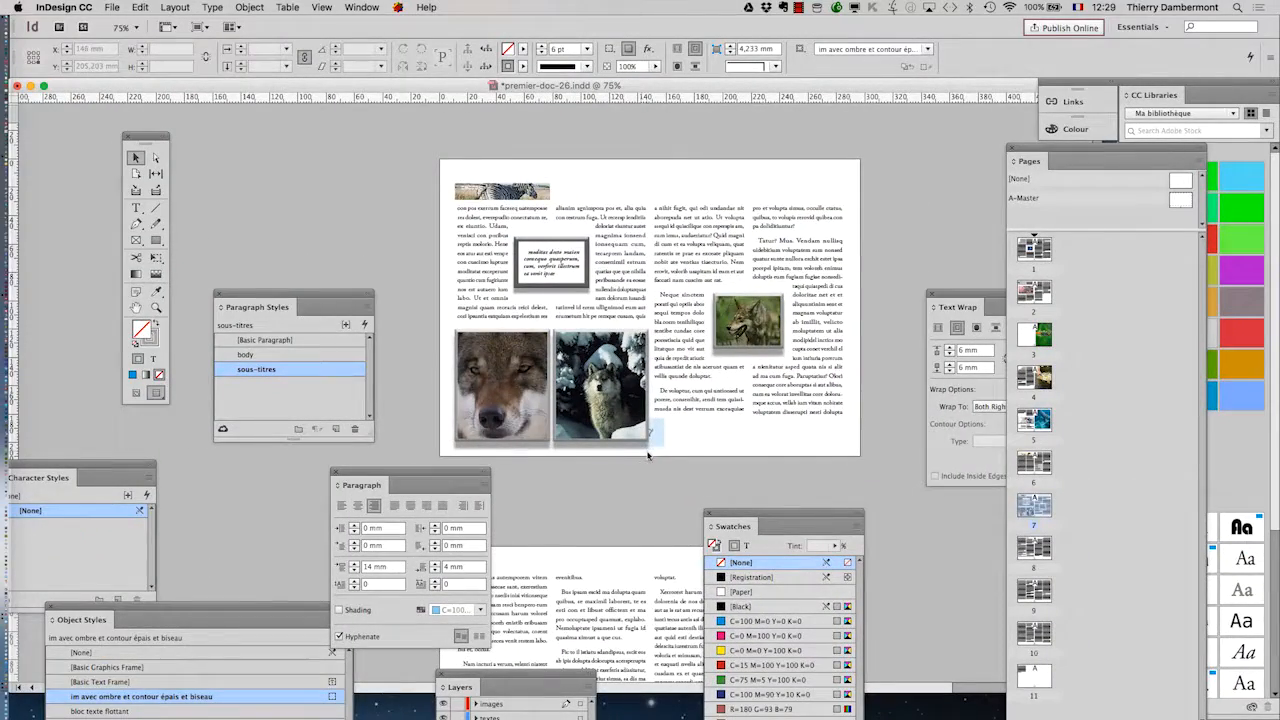
Step: Save a new version of the document as premier-doc-27.indd in the B1B2 ID folder
click(124, 7)
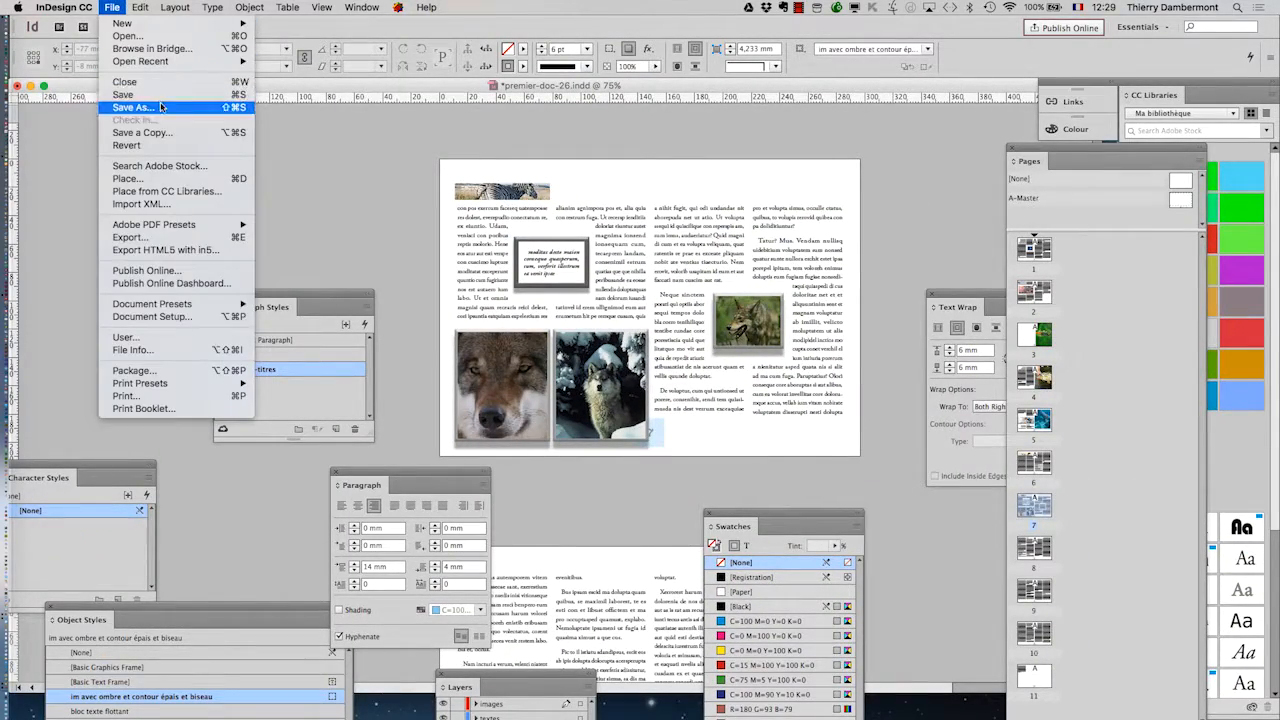
click(160, 107)
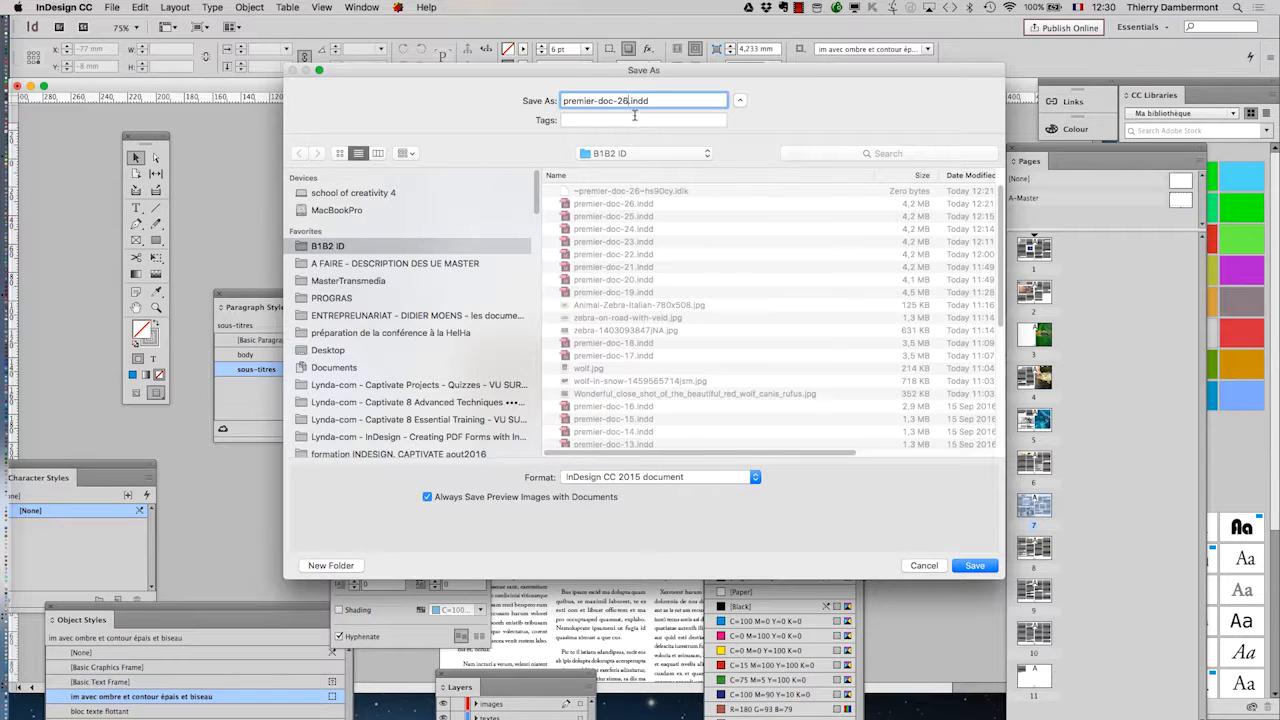
key(Return)
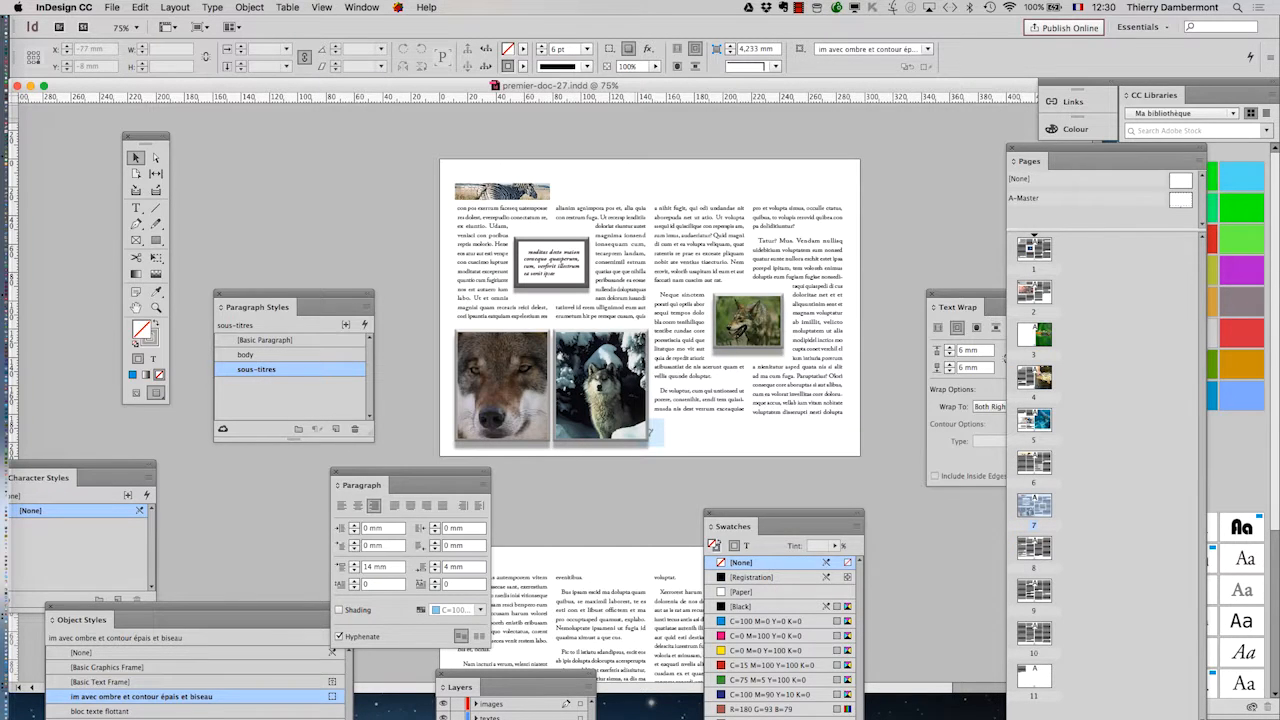